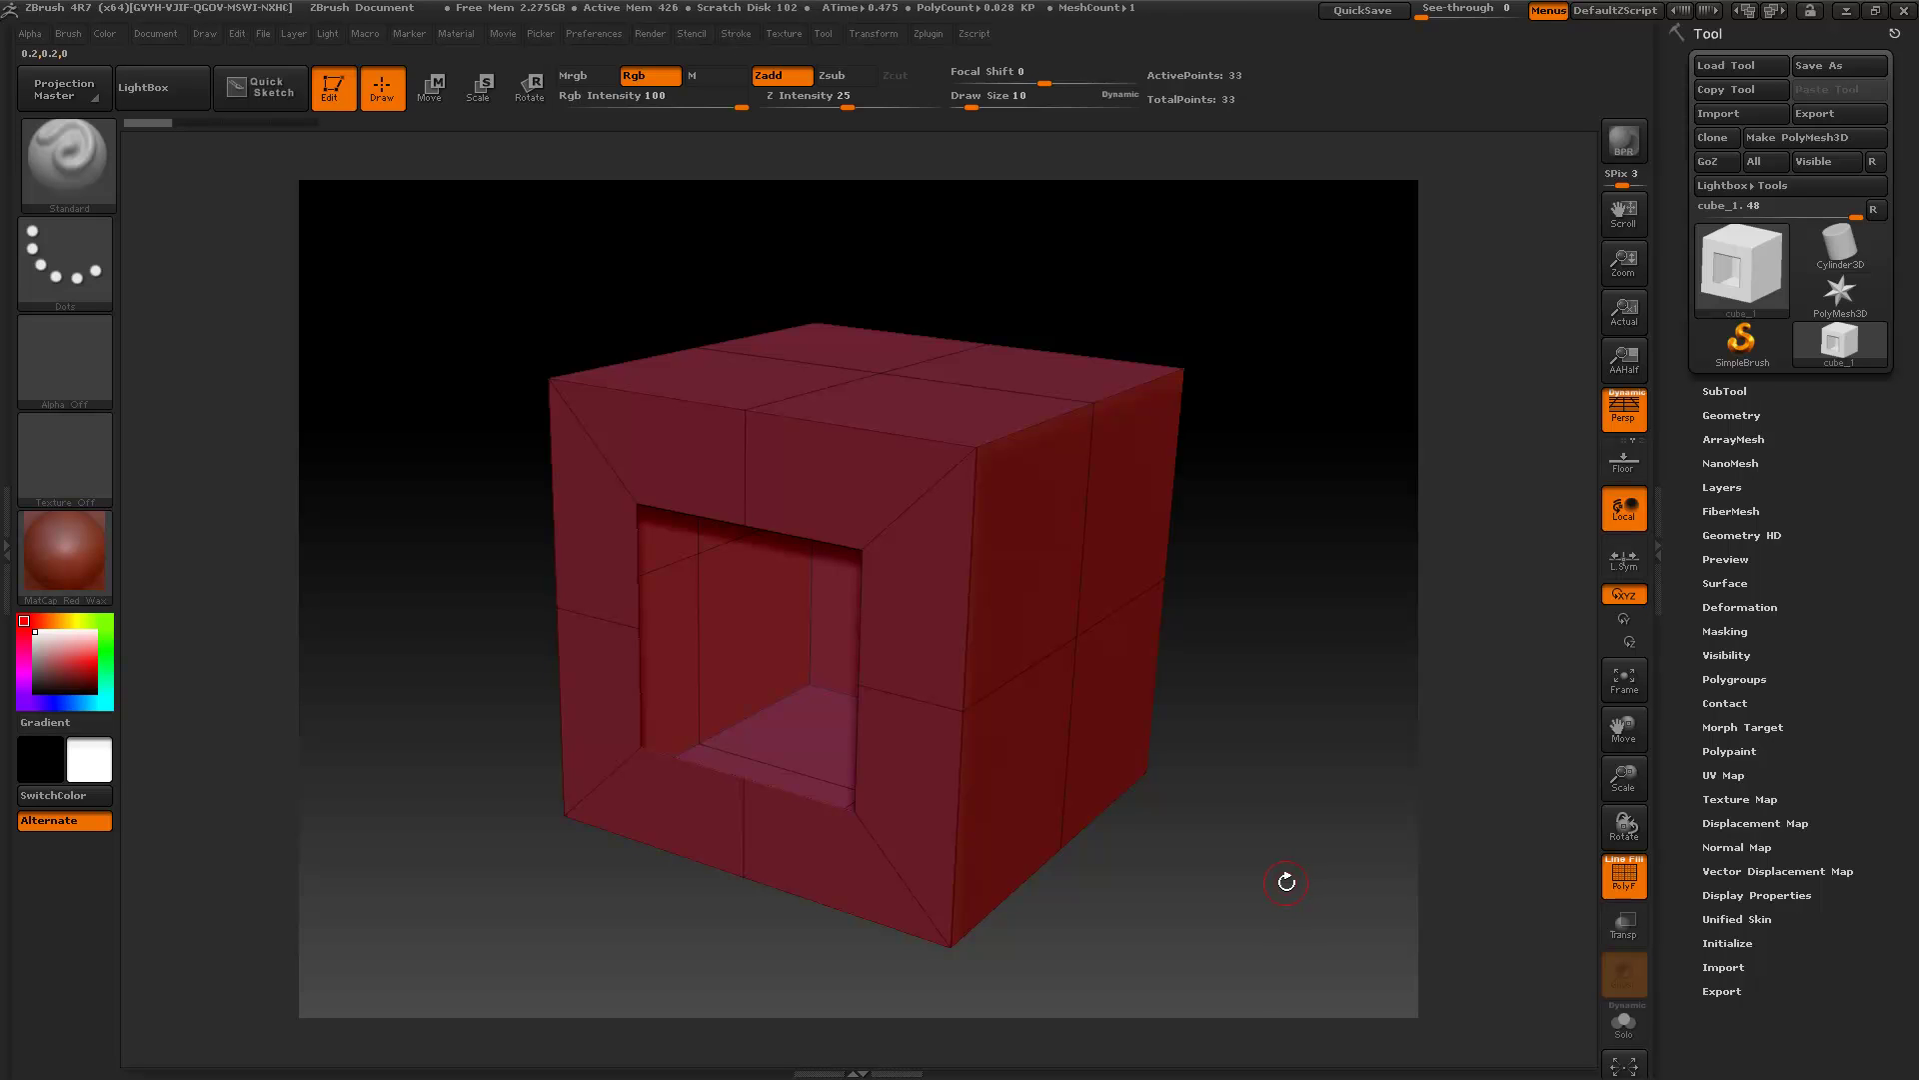
# Switch to the ZModeler brush and set QMesh to target All Polygons.
pyautogui.click(66, 160)
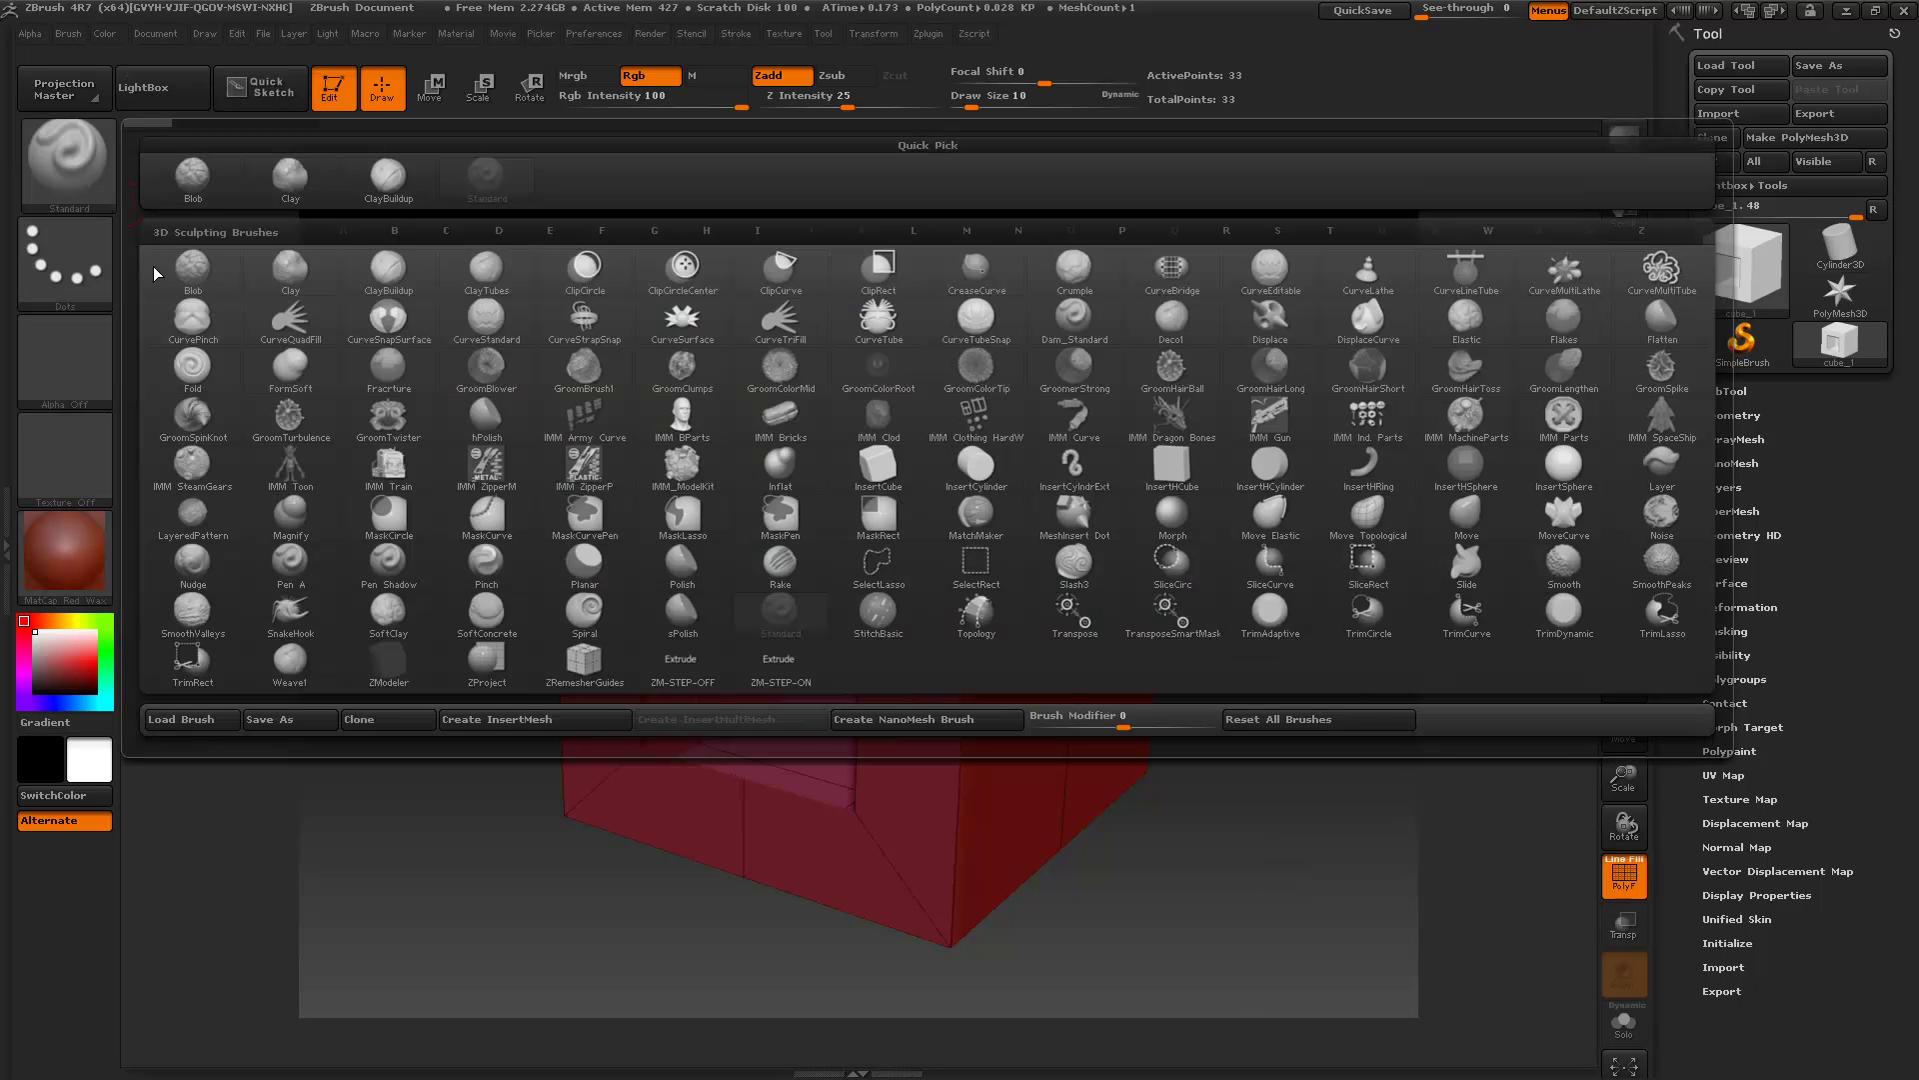
pyautogui.click(381, 657)
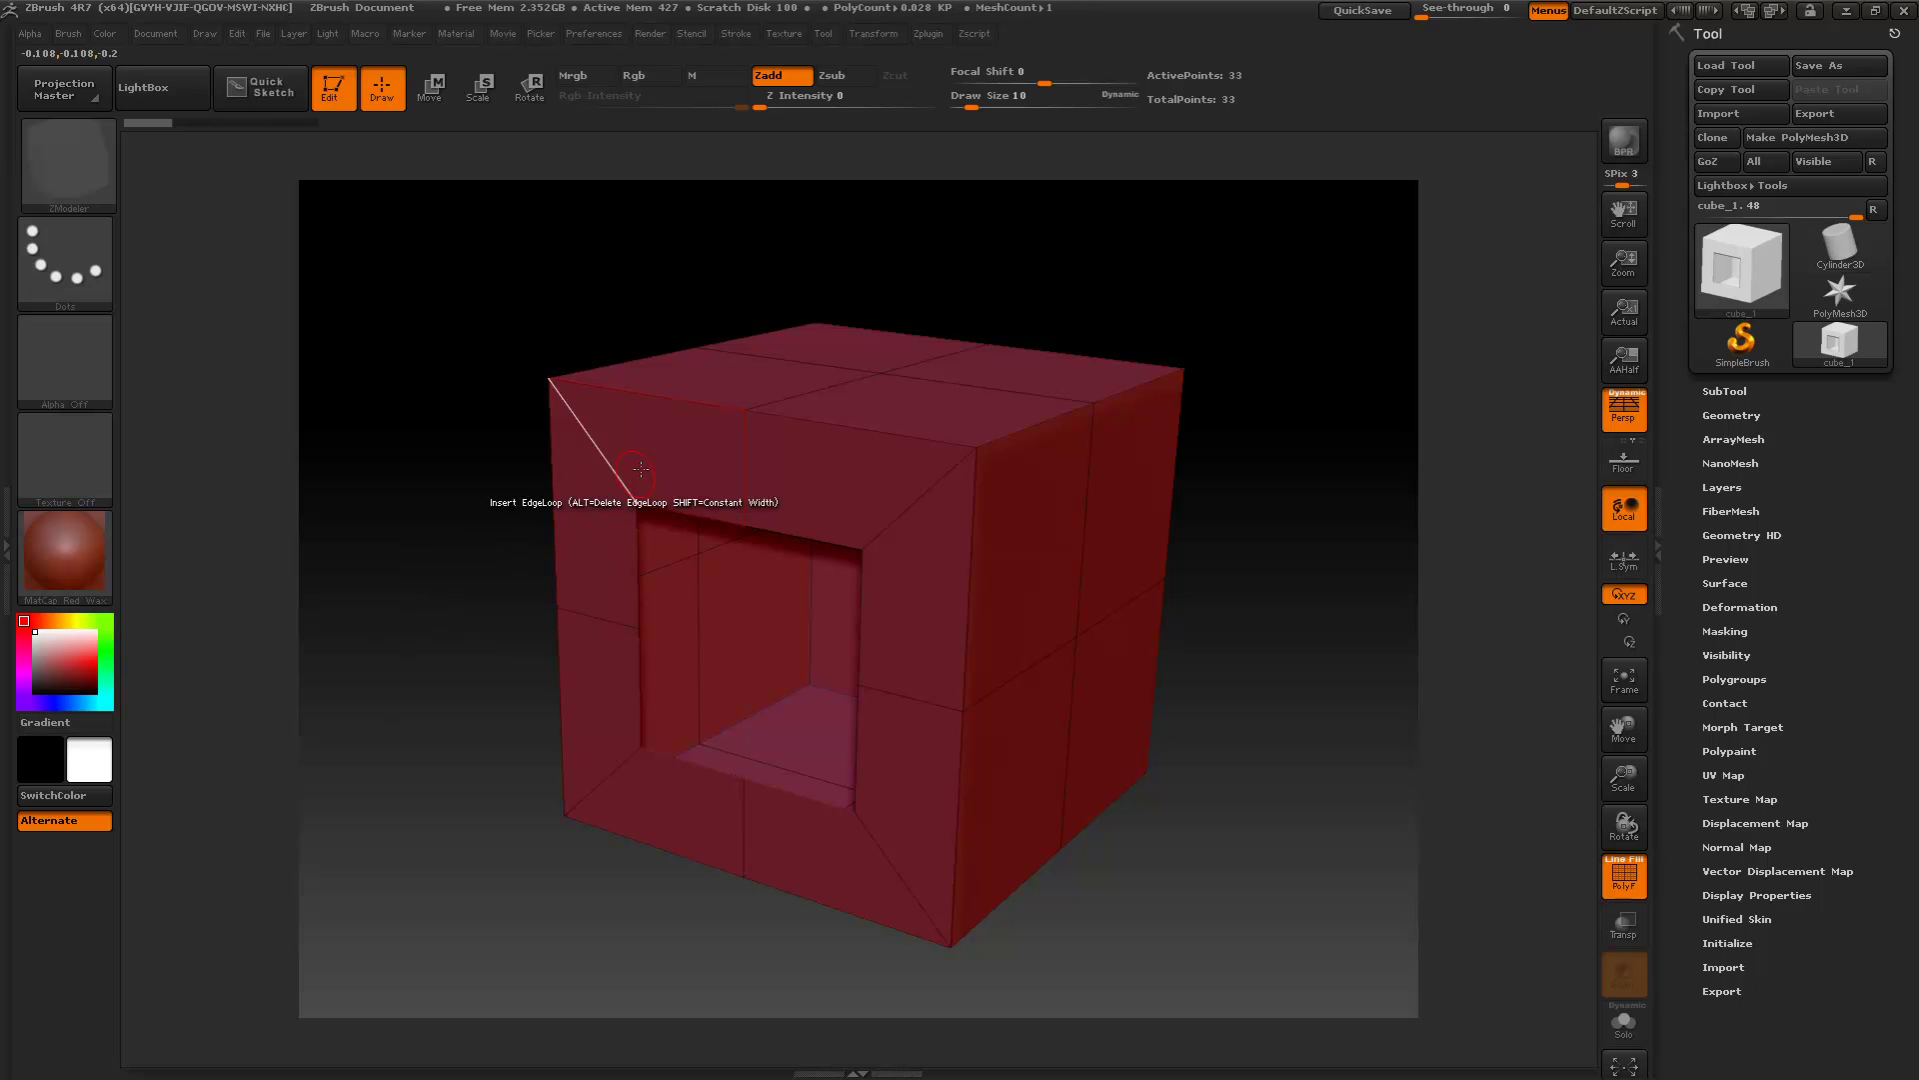
pyautogui.press('space')
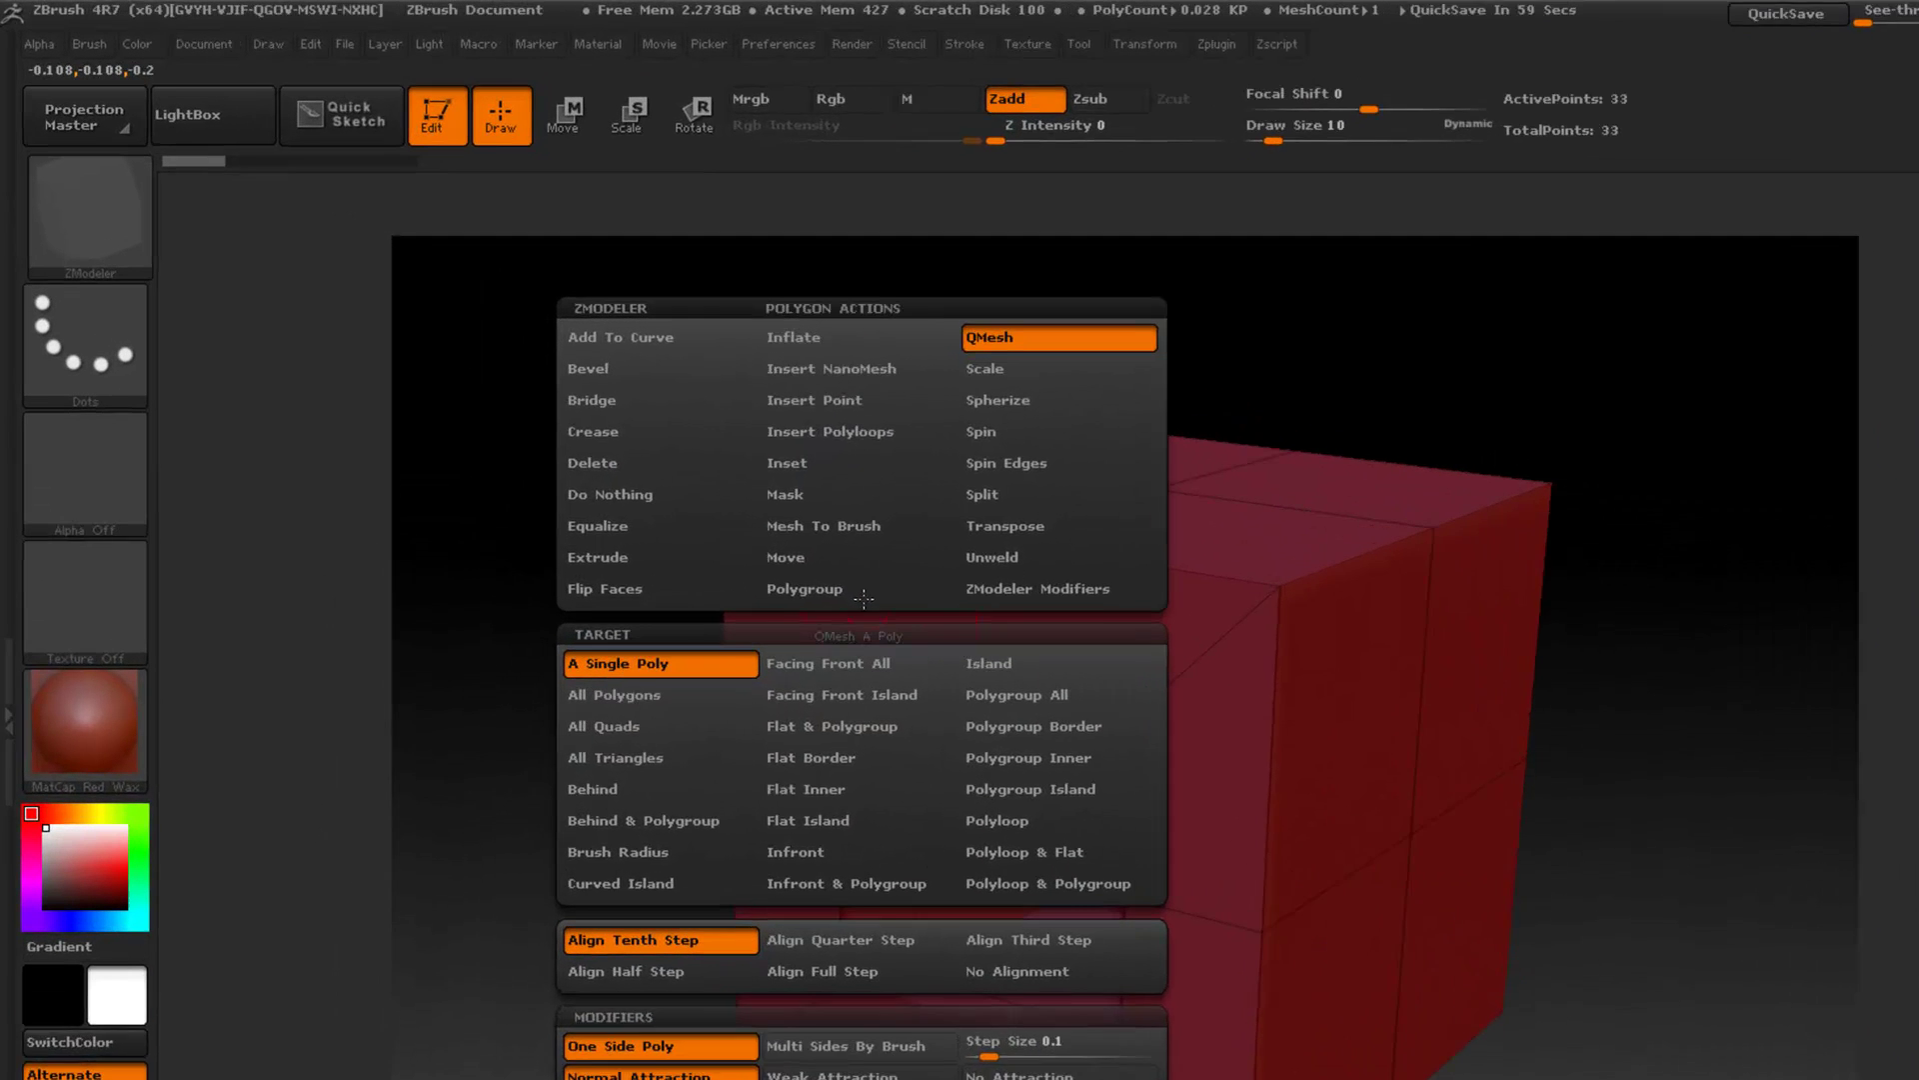
pyautogui.click(716, 739)
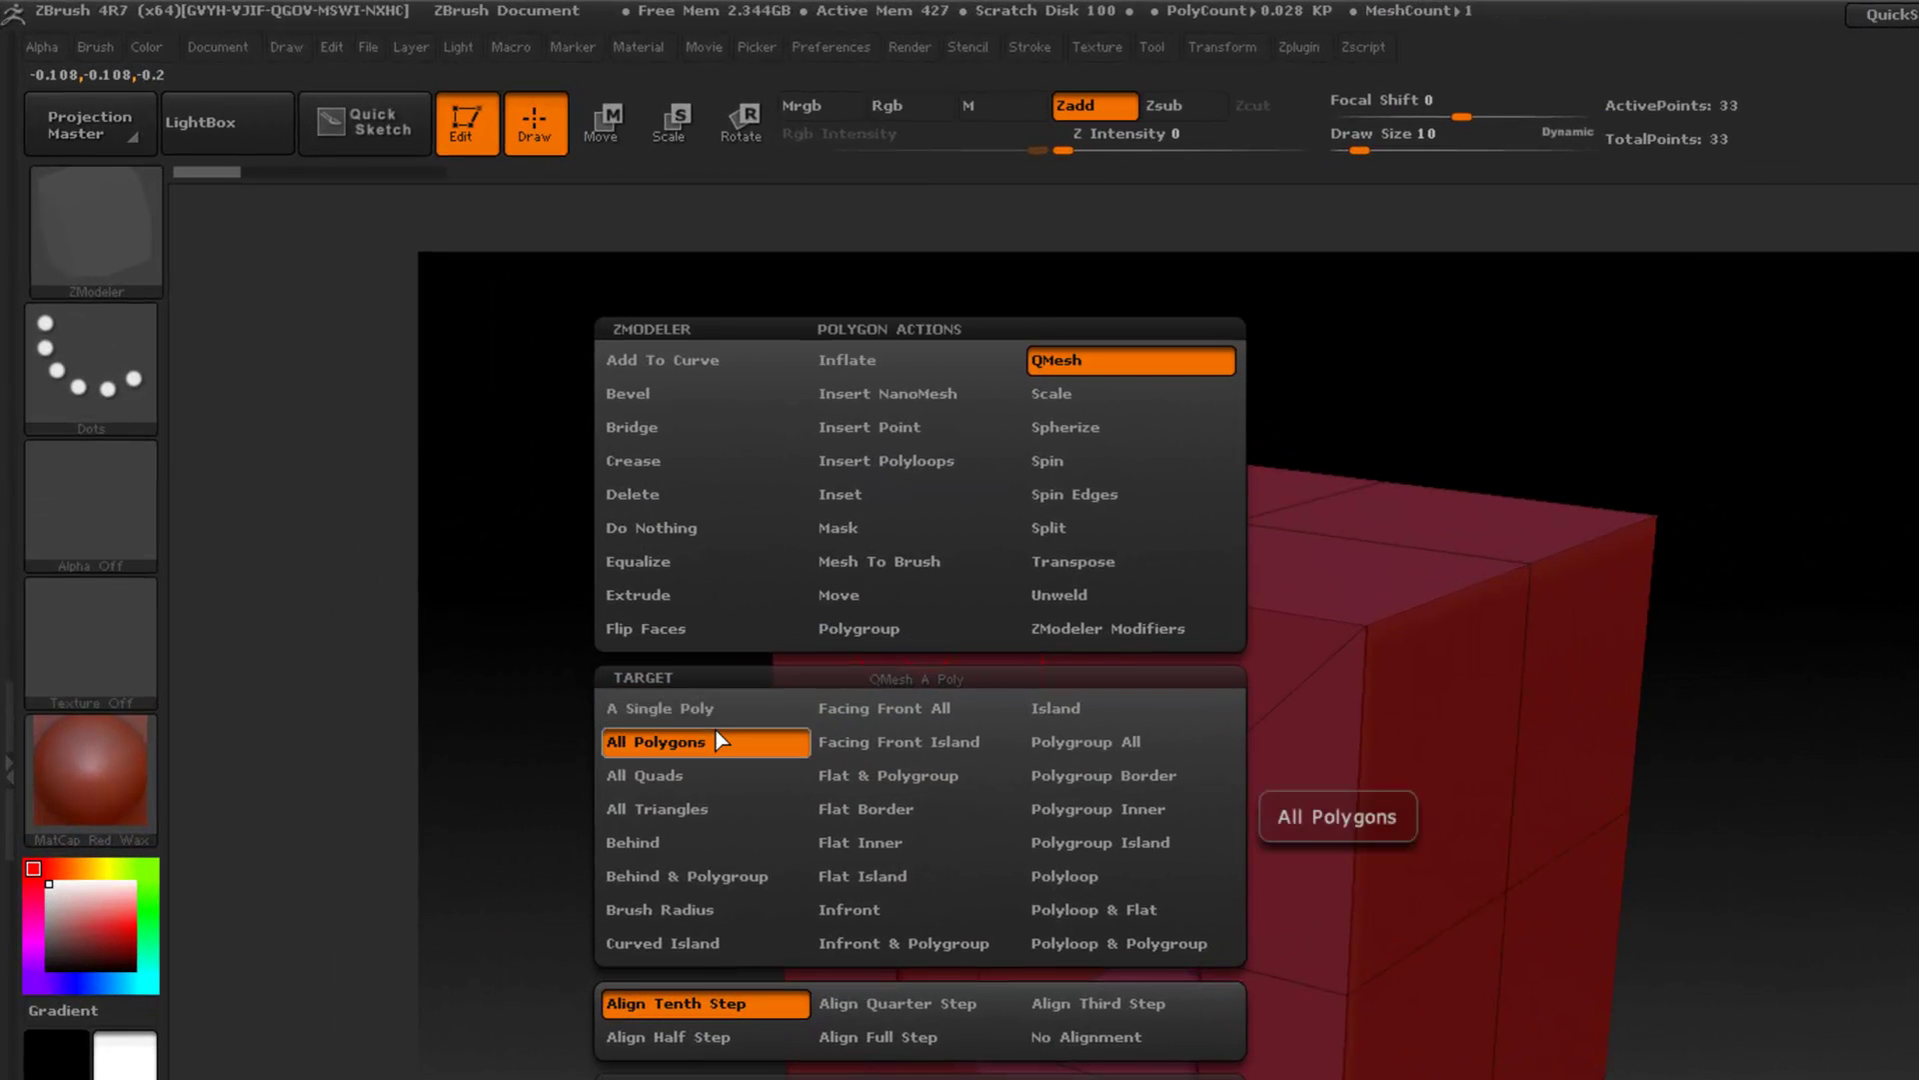
# Test a QMesh extrusion on the cube, inspect the opening, then undo back to the original cube.
pyautogui.moveTo(959, 949); pyautogui.dragTo(1099, 880)
pyautogui.moveTo(669, 673); pyautogui.dragTo(706, 672)
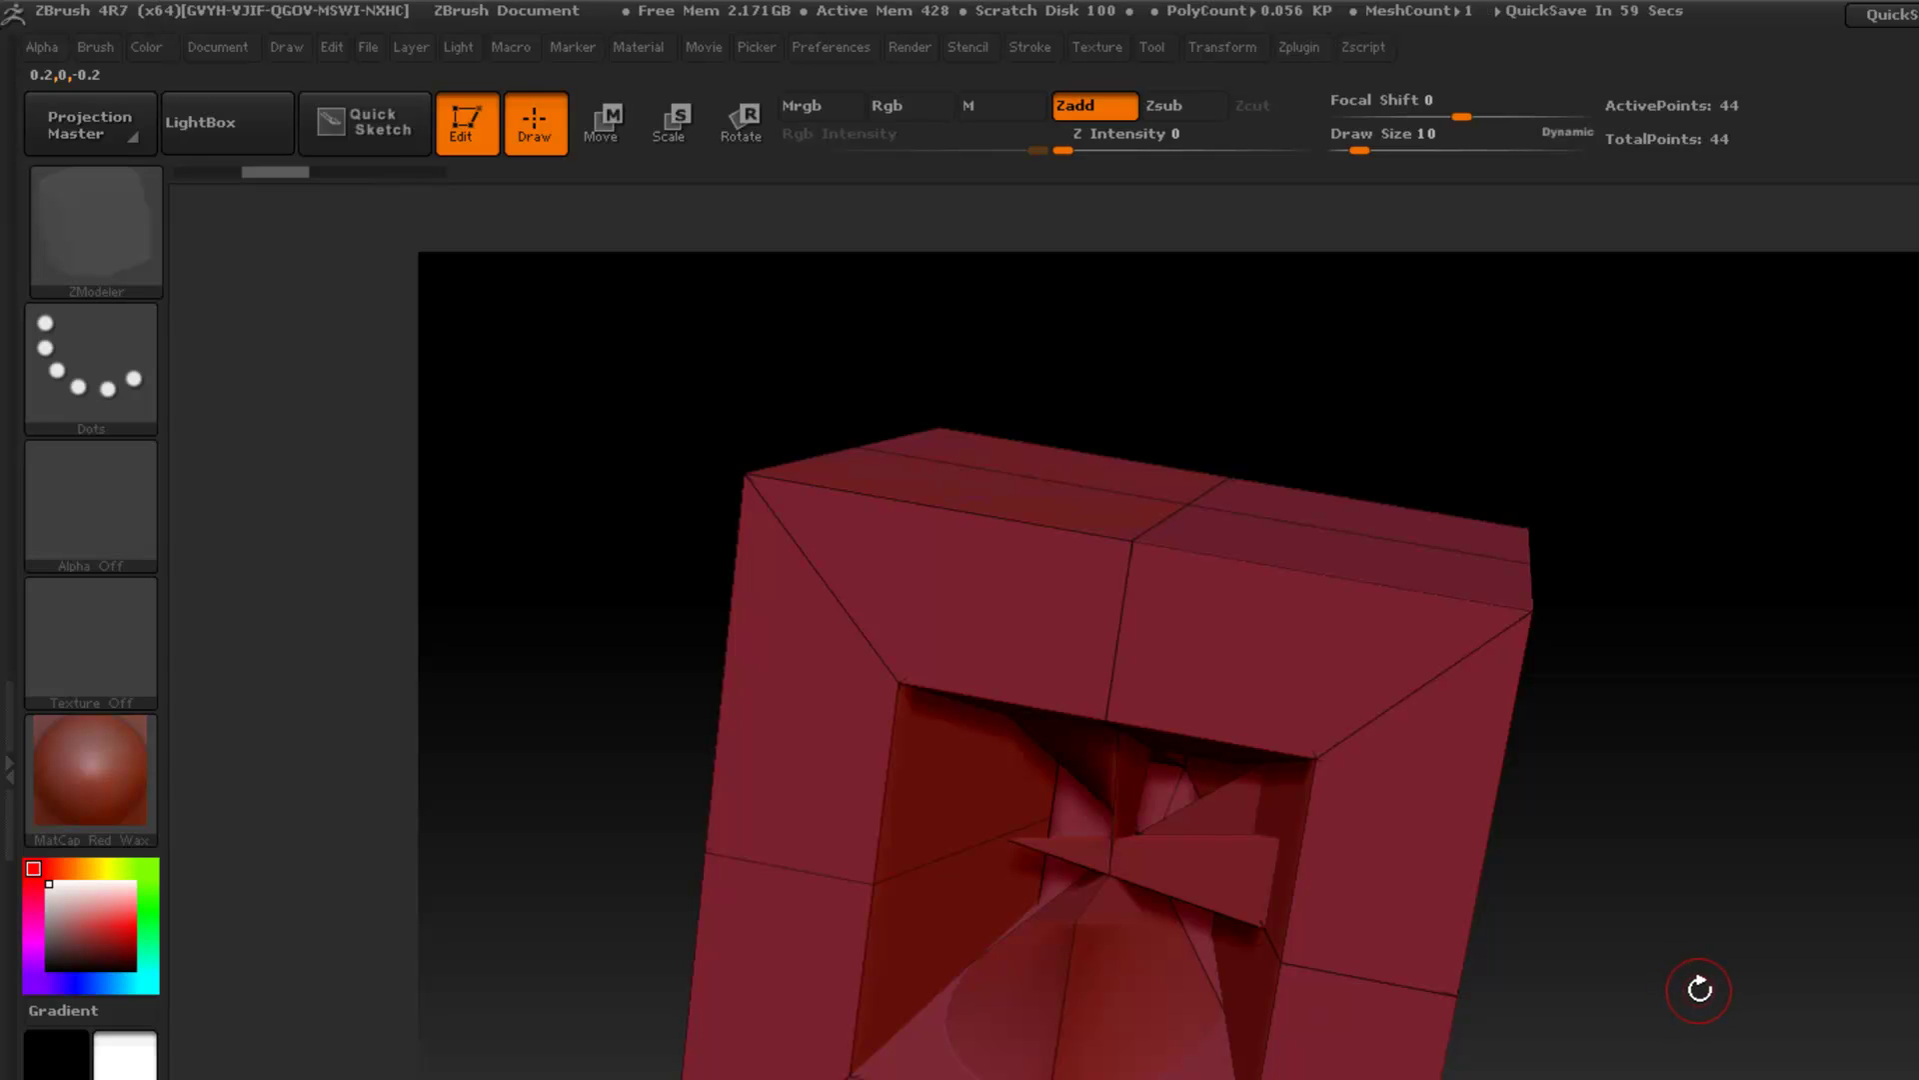
pyautogui.hotkey('ctrl', 'z')
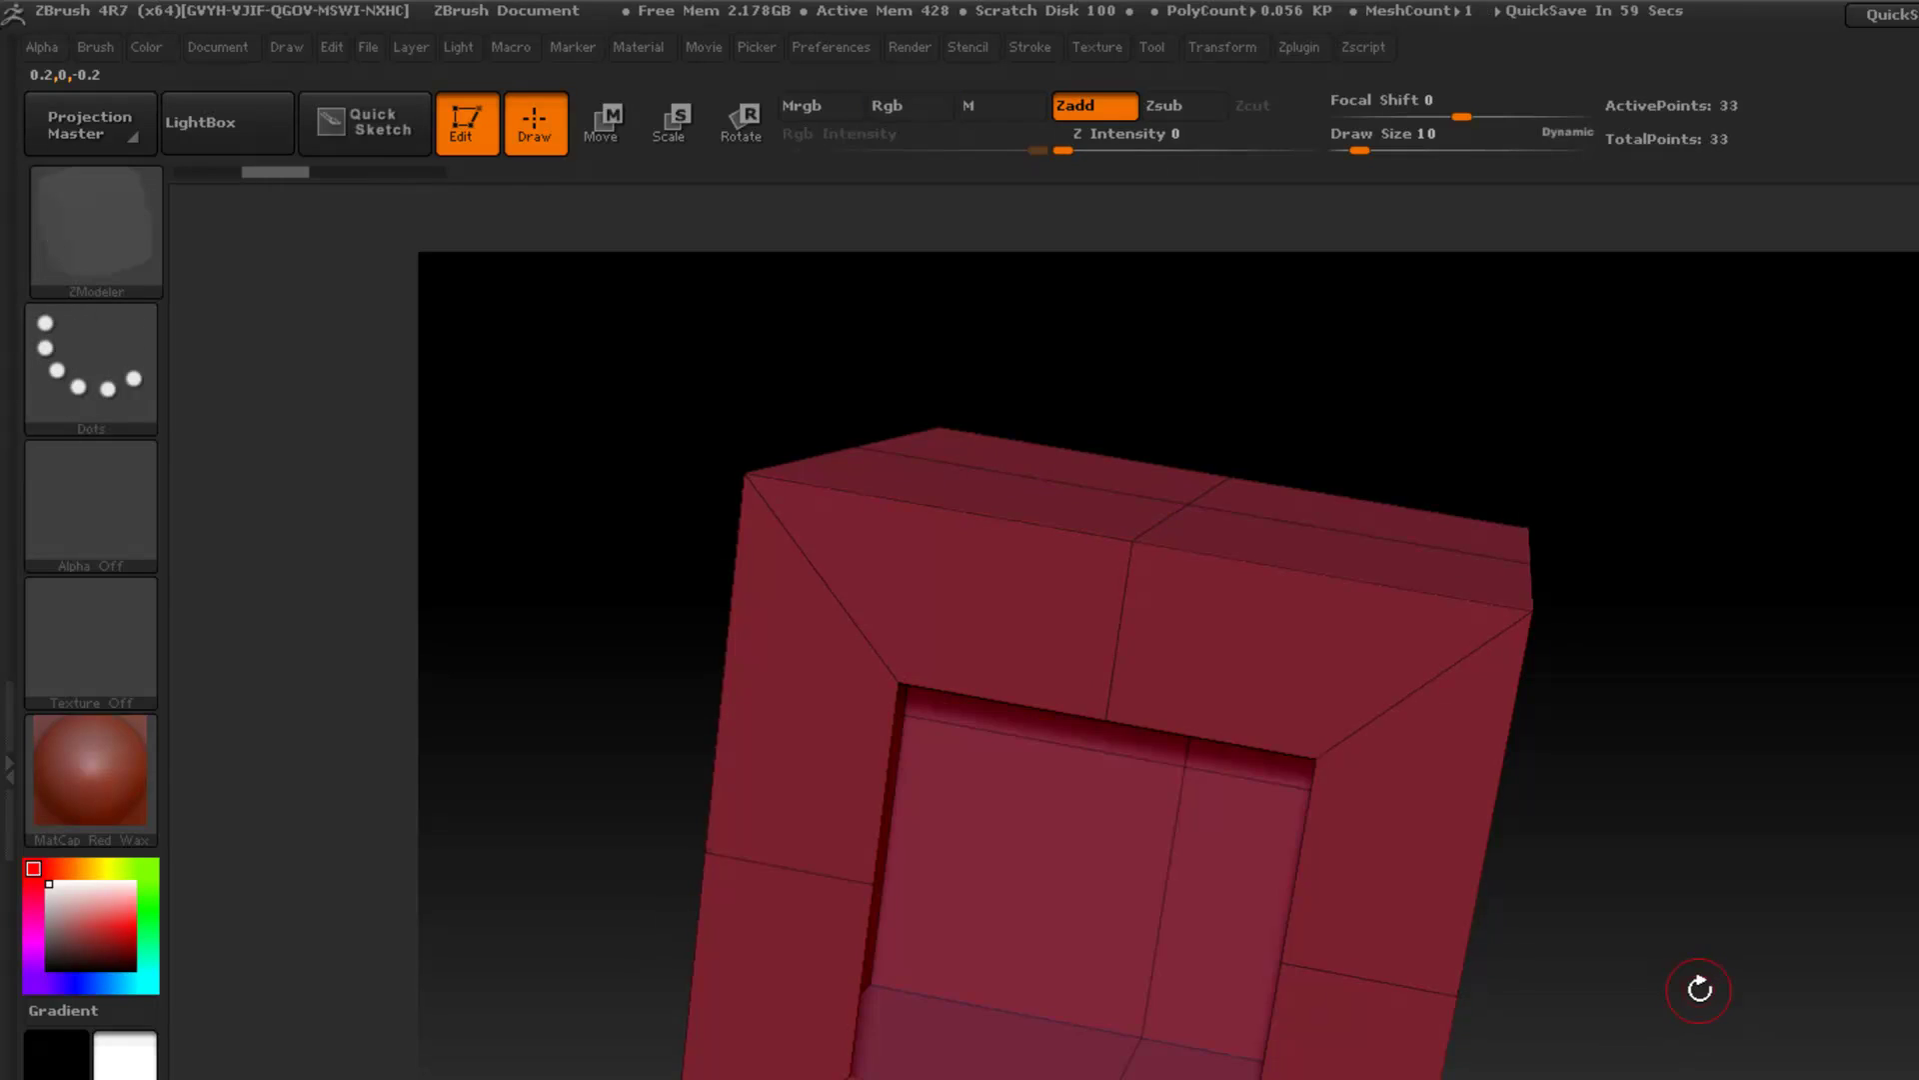
pyautogui.hotkey('ctrl', 'z')
pyautogui.hotkey('ctrl', 'z')
pyautogui.hotkey('ctrl', 'z')
pyautogui.hotkey('ctrl', 'z')
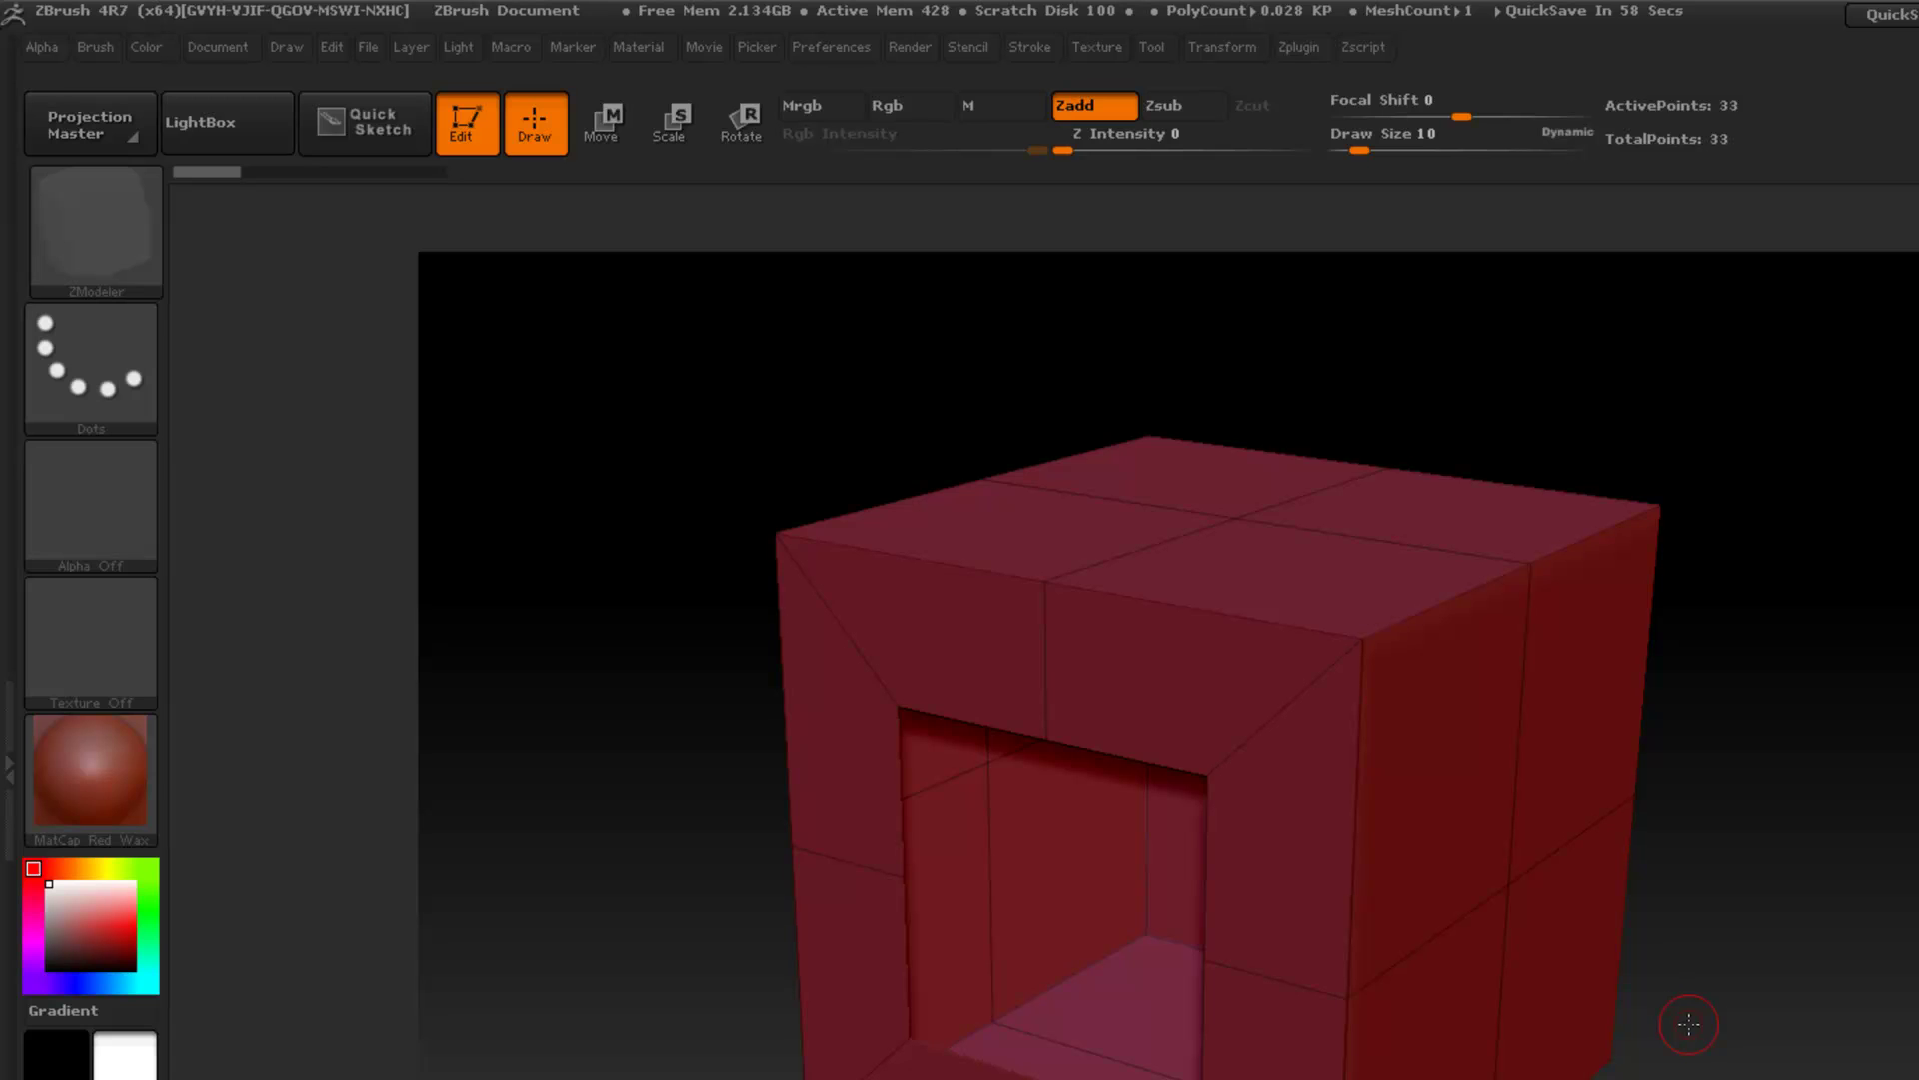
# Reset ZModeler targeting to A Single Poly and switch back to the Standard brush.
pyautogui.press('space')
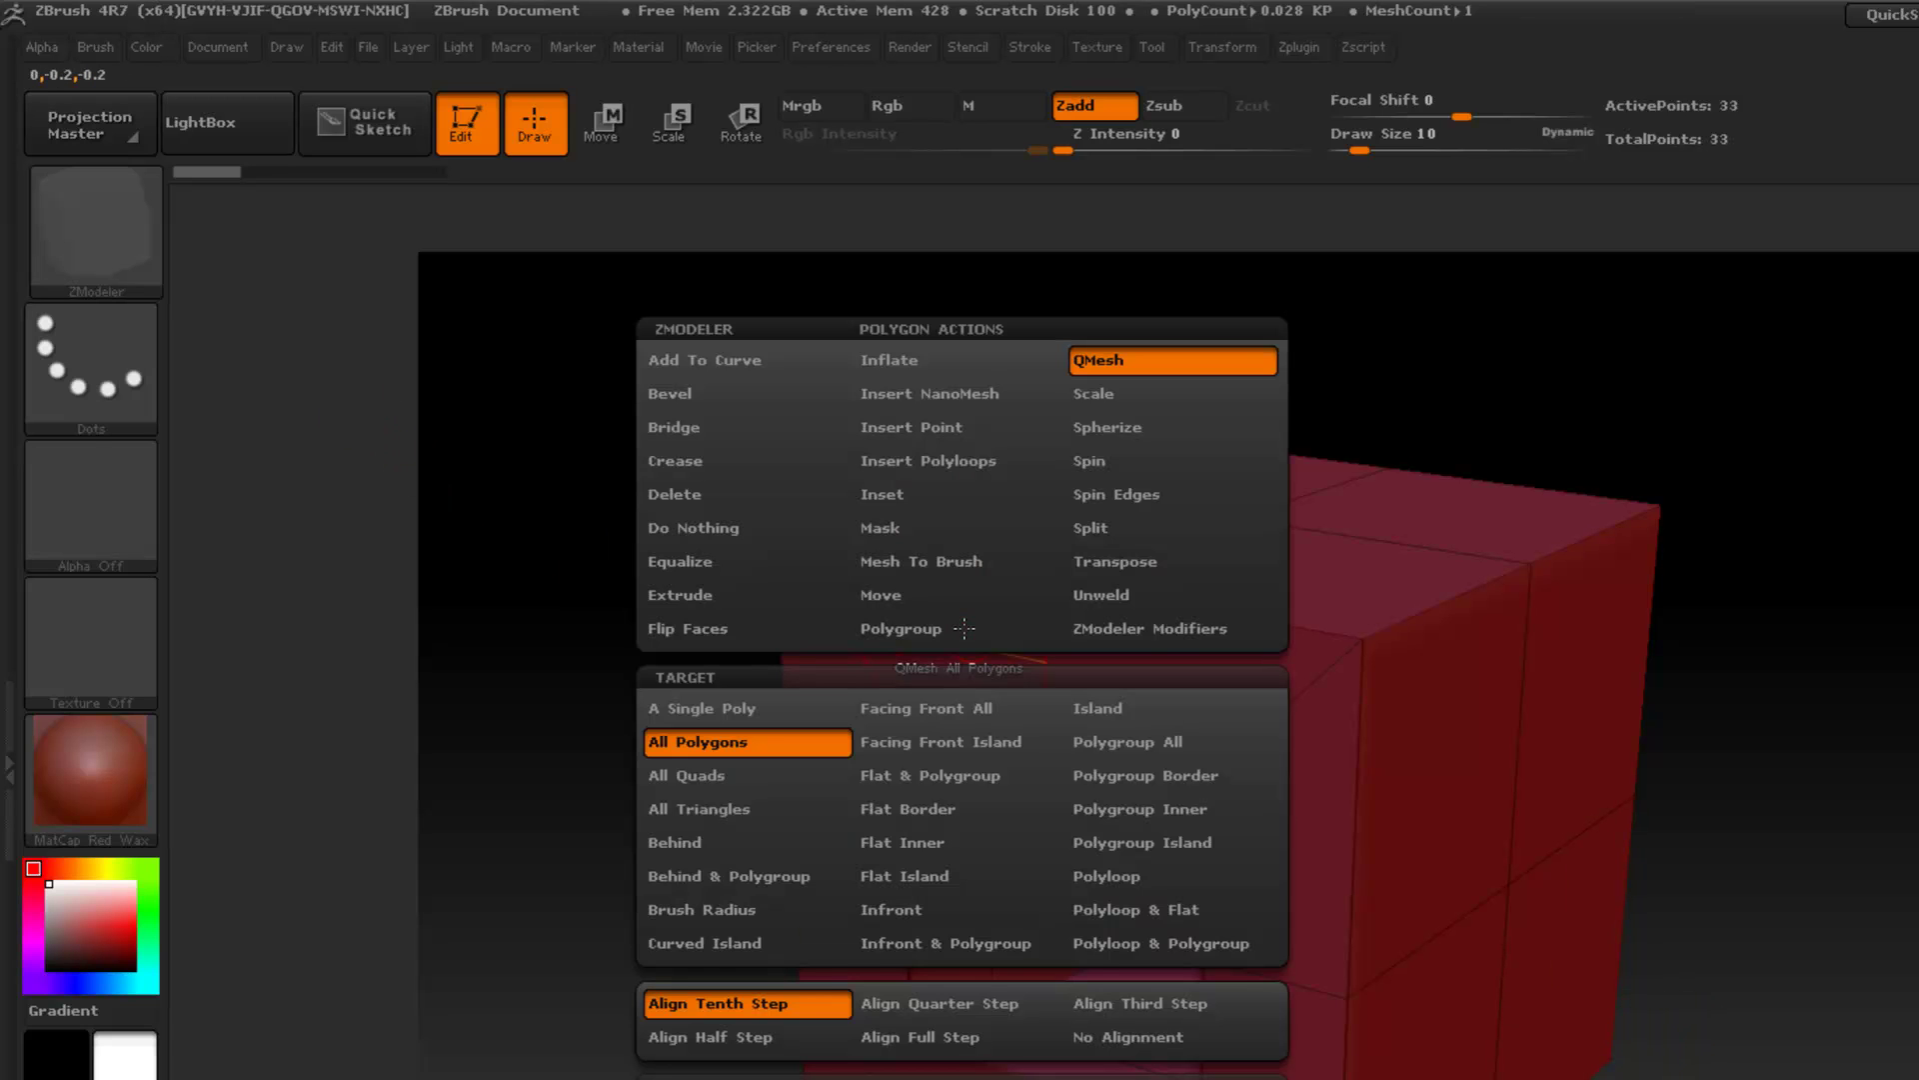
pyautogui.click(700, 707)
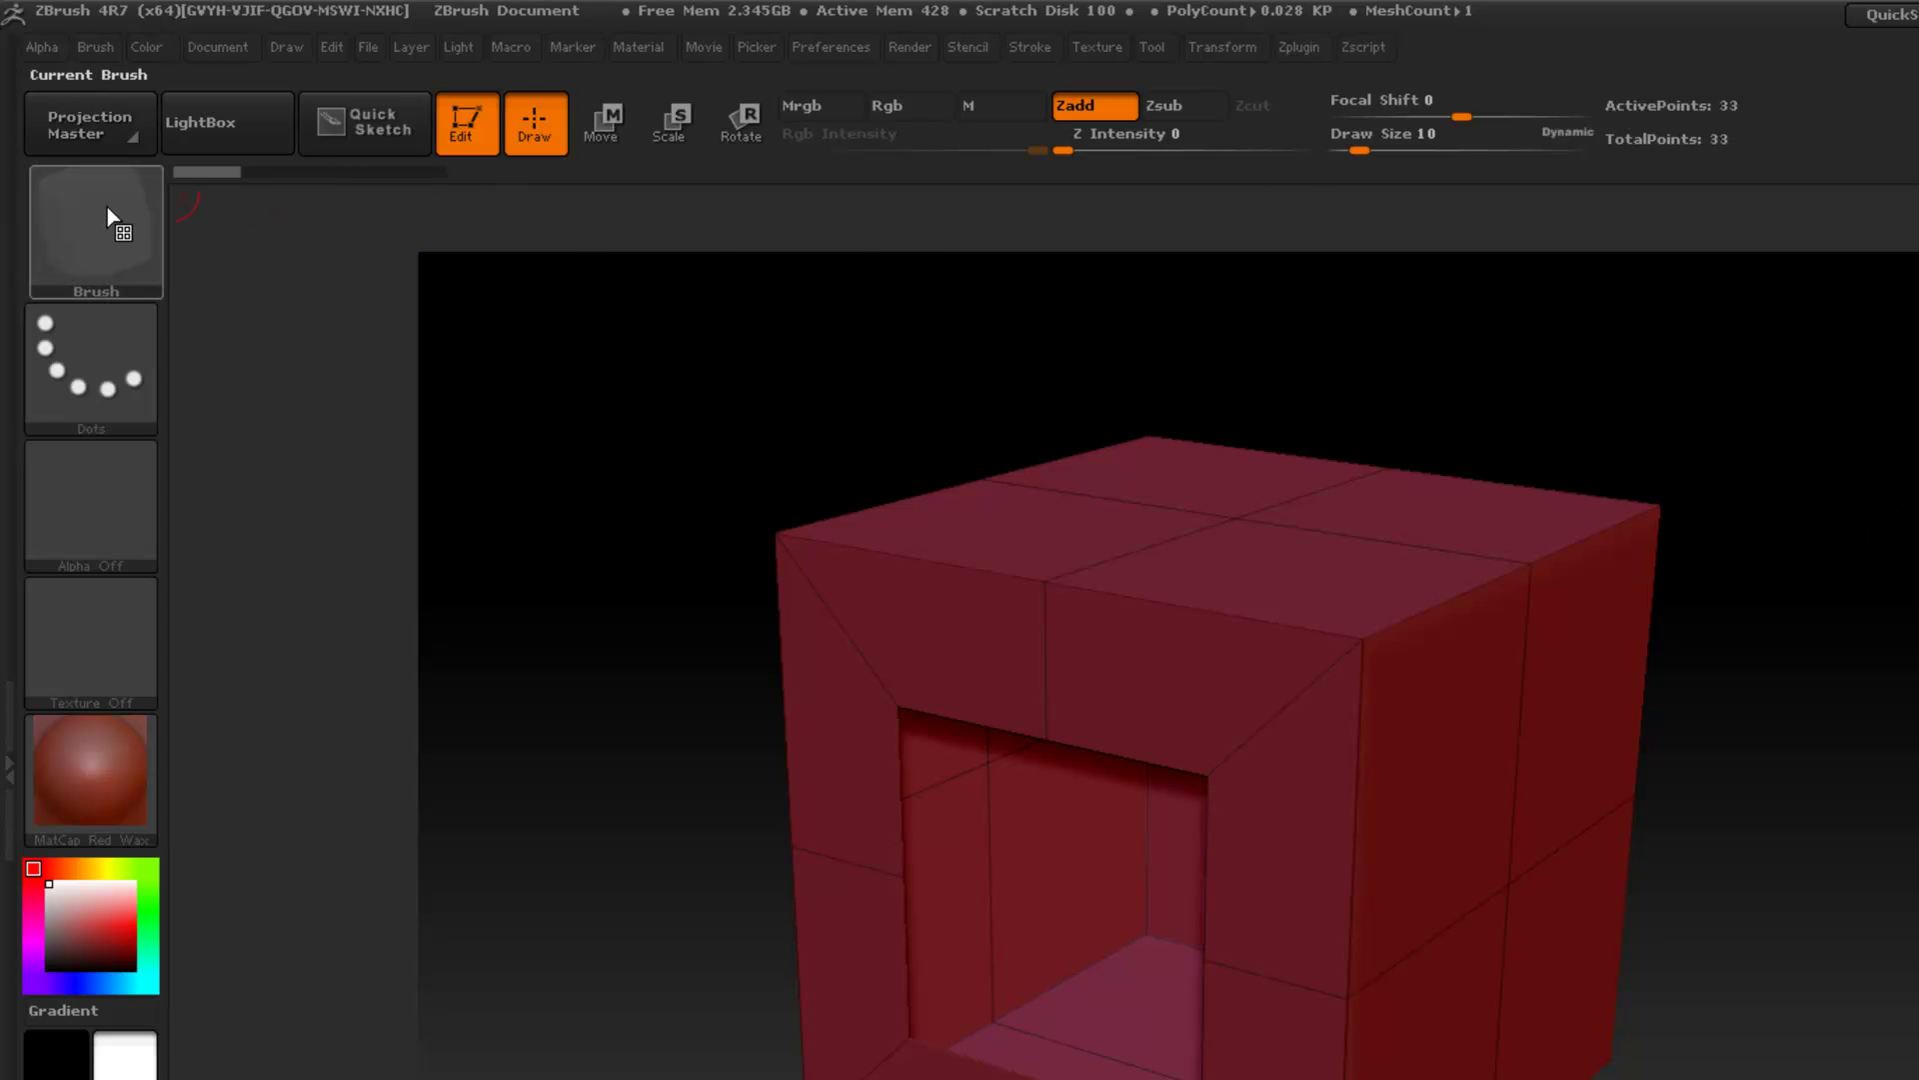
pyautogui.click(110, 218)
pyautogui.click(789, 261)
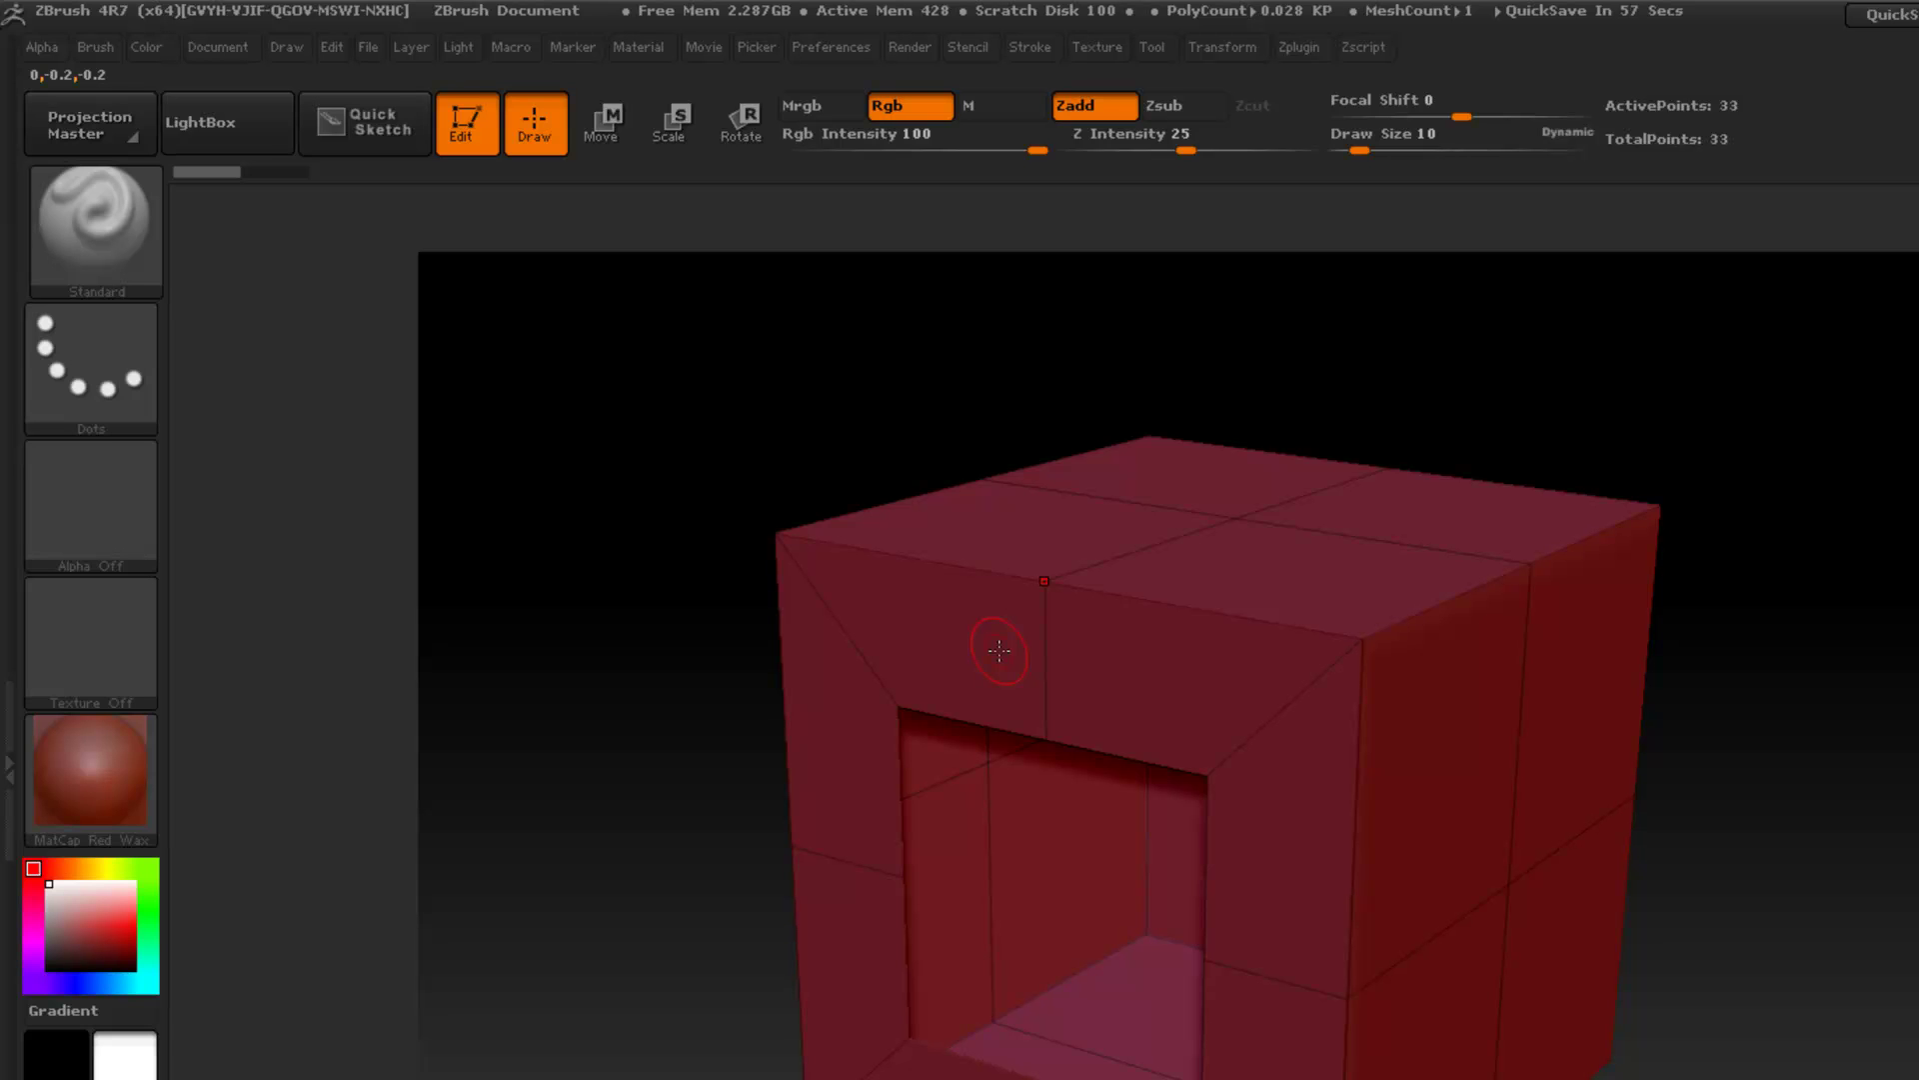
# Set ZModeler to Delete with Flat Island targeting and remove the cube's front faces, leaving 25 points.
pyautogui.click(104, 222)
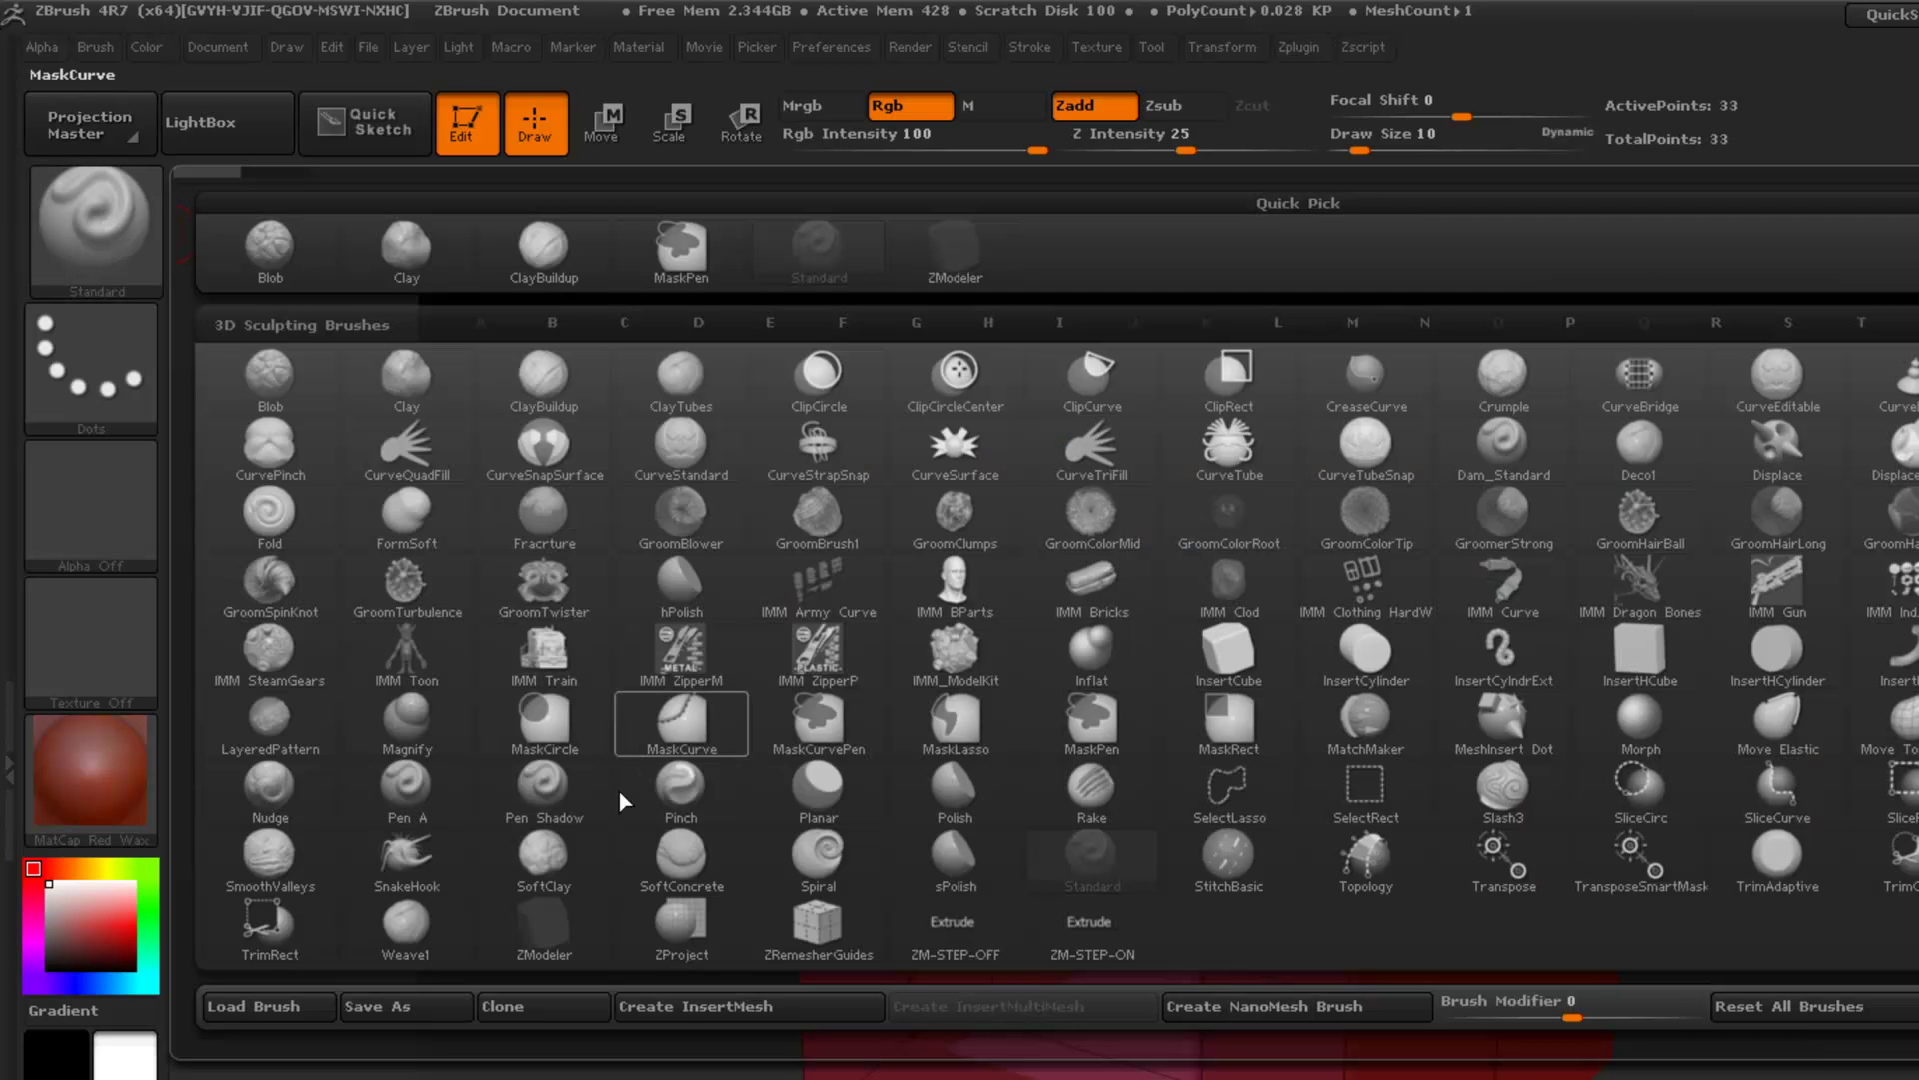
pyautogui.click(530, 931)
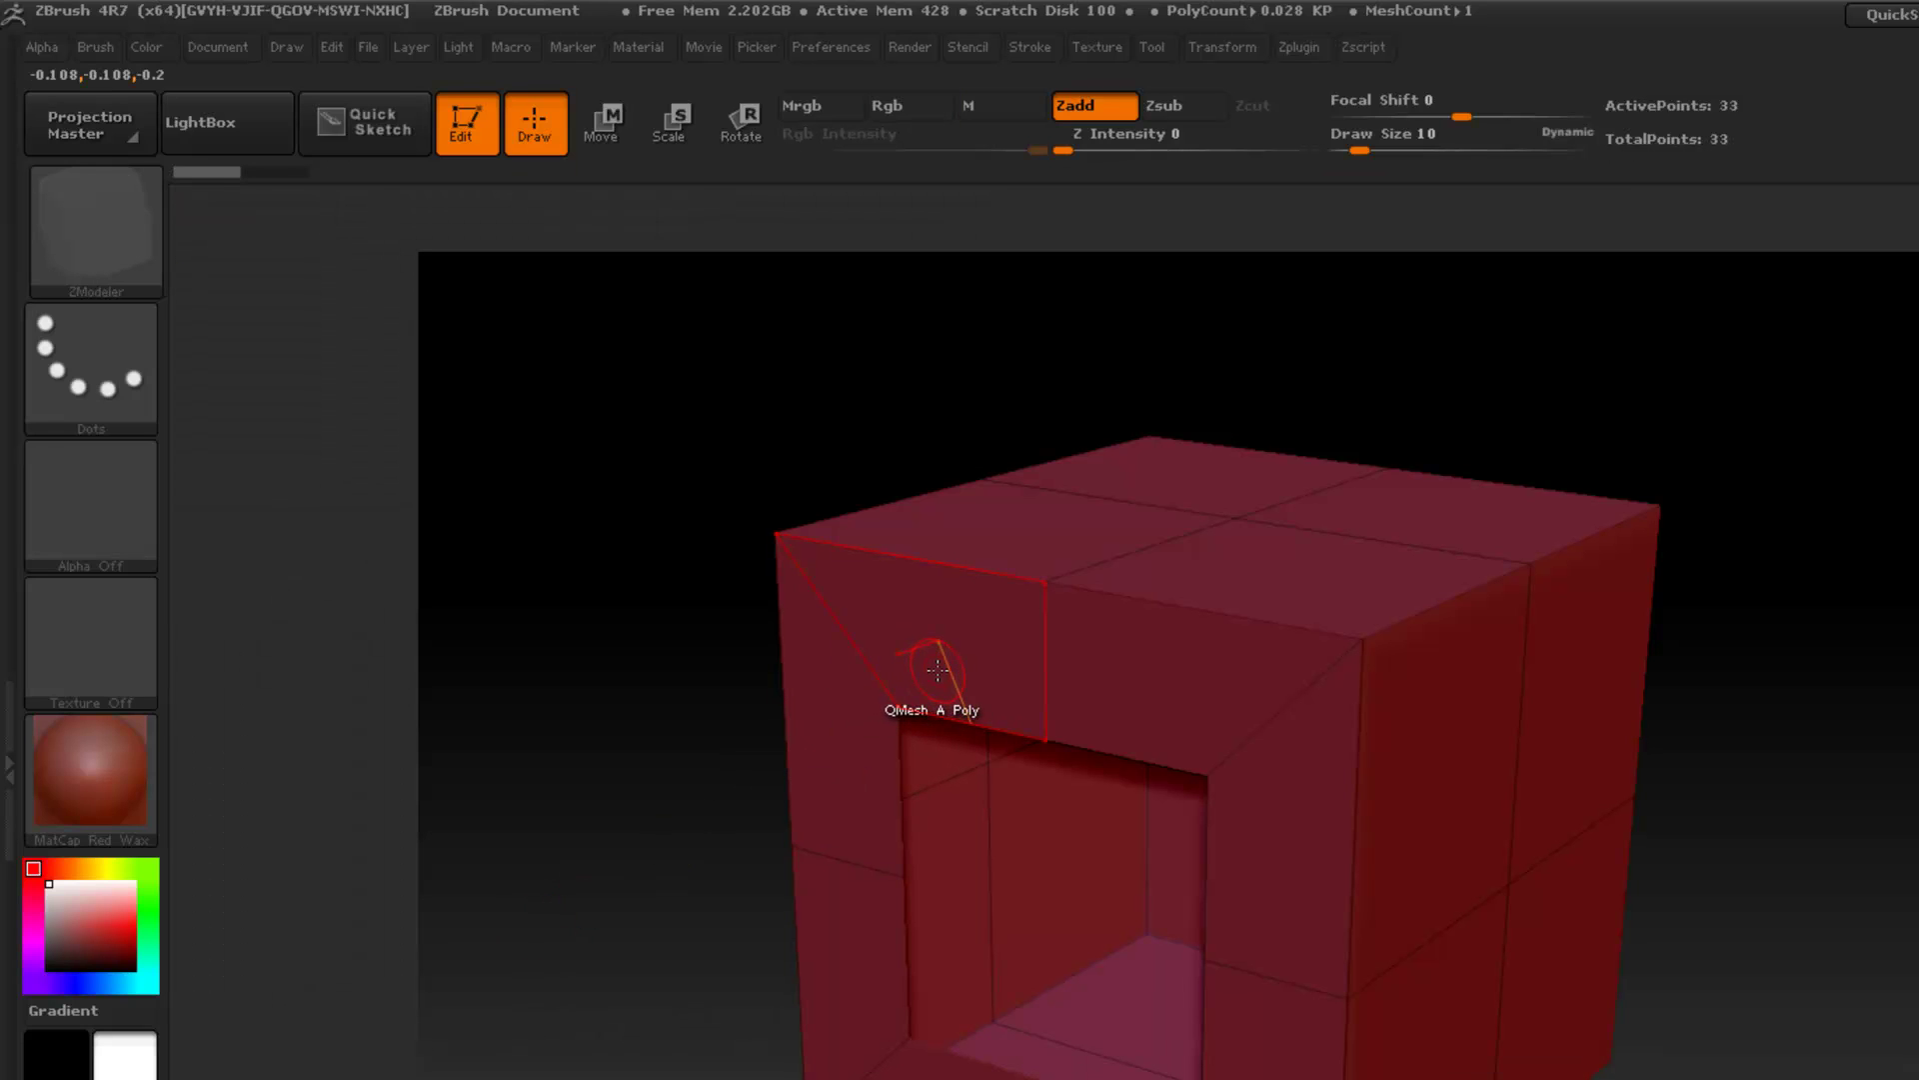
pyautogui.press('space')
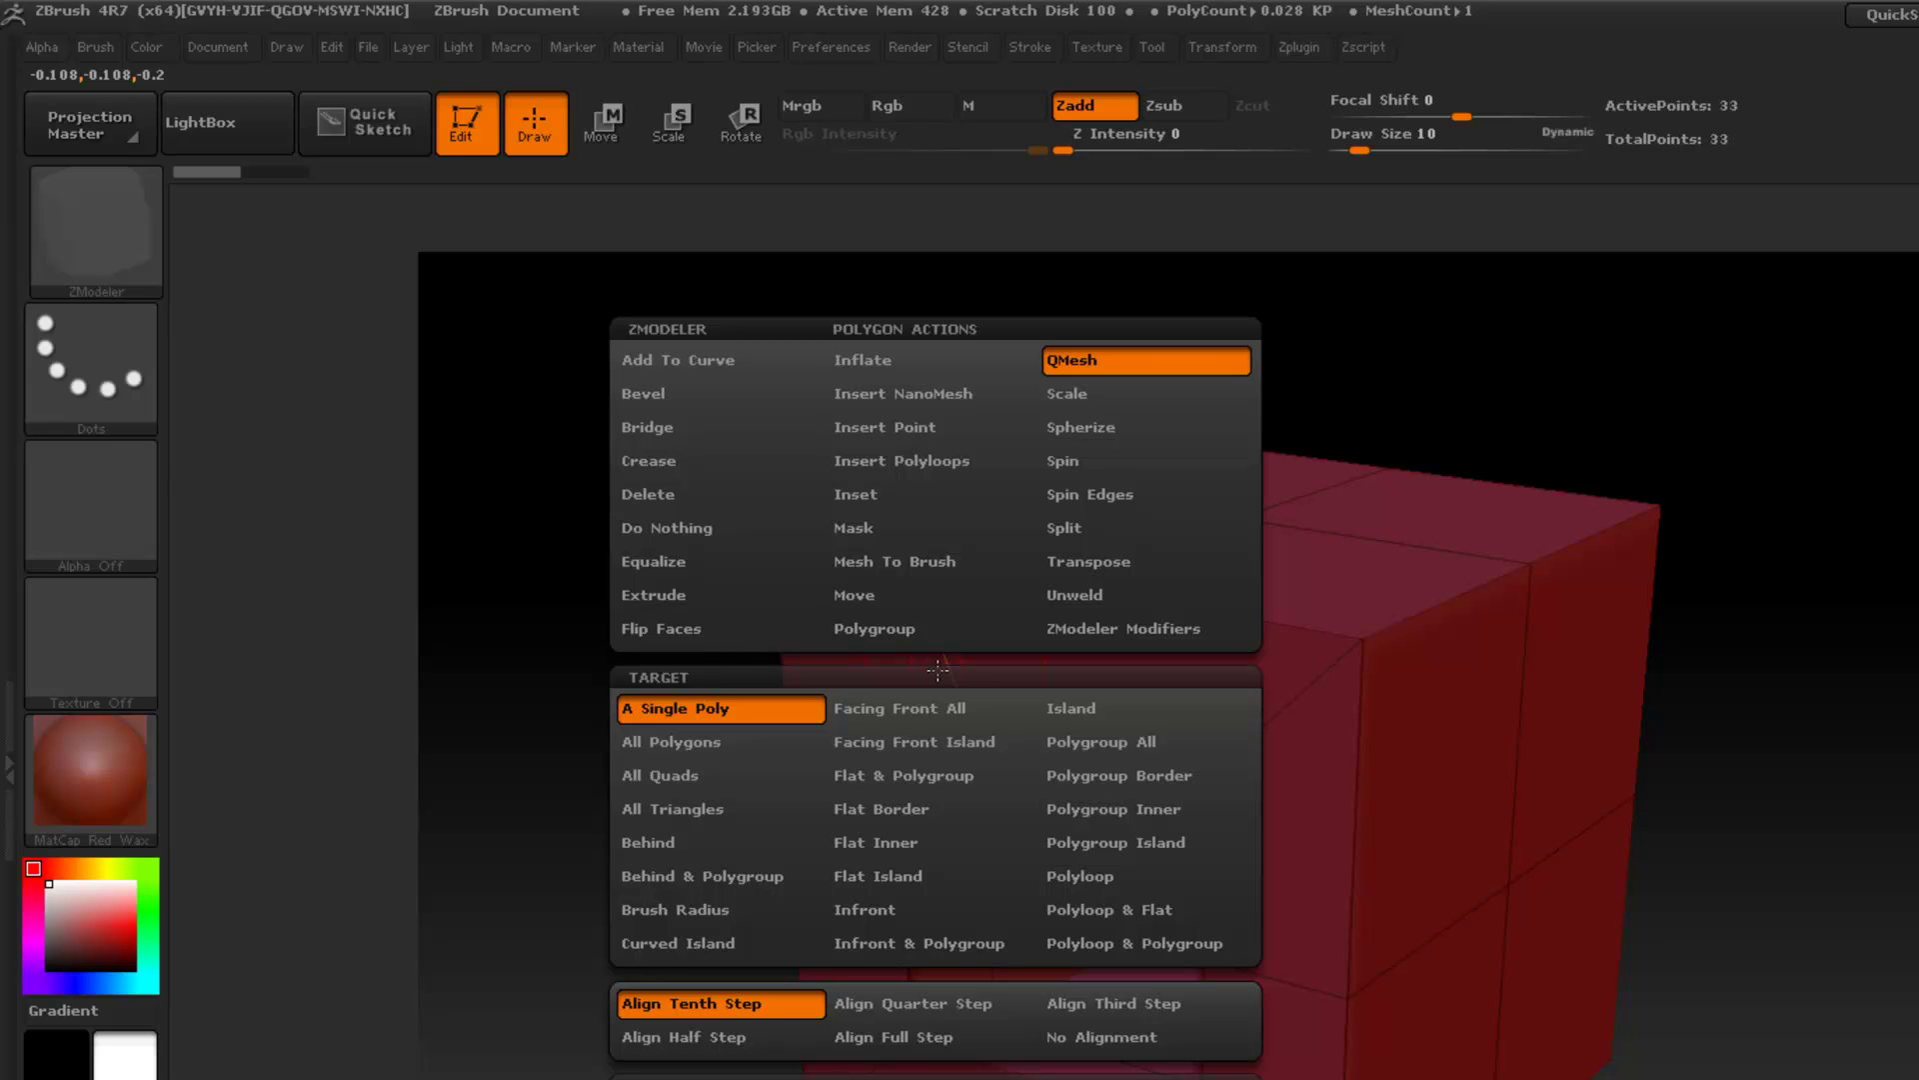
pyautogui.click(645, 496)
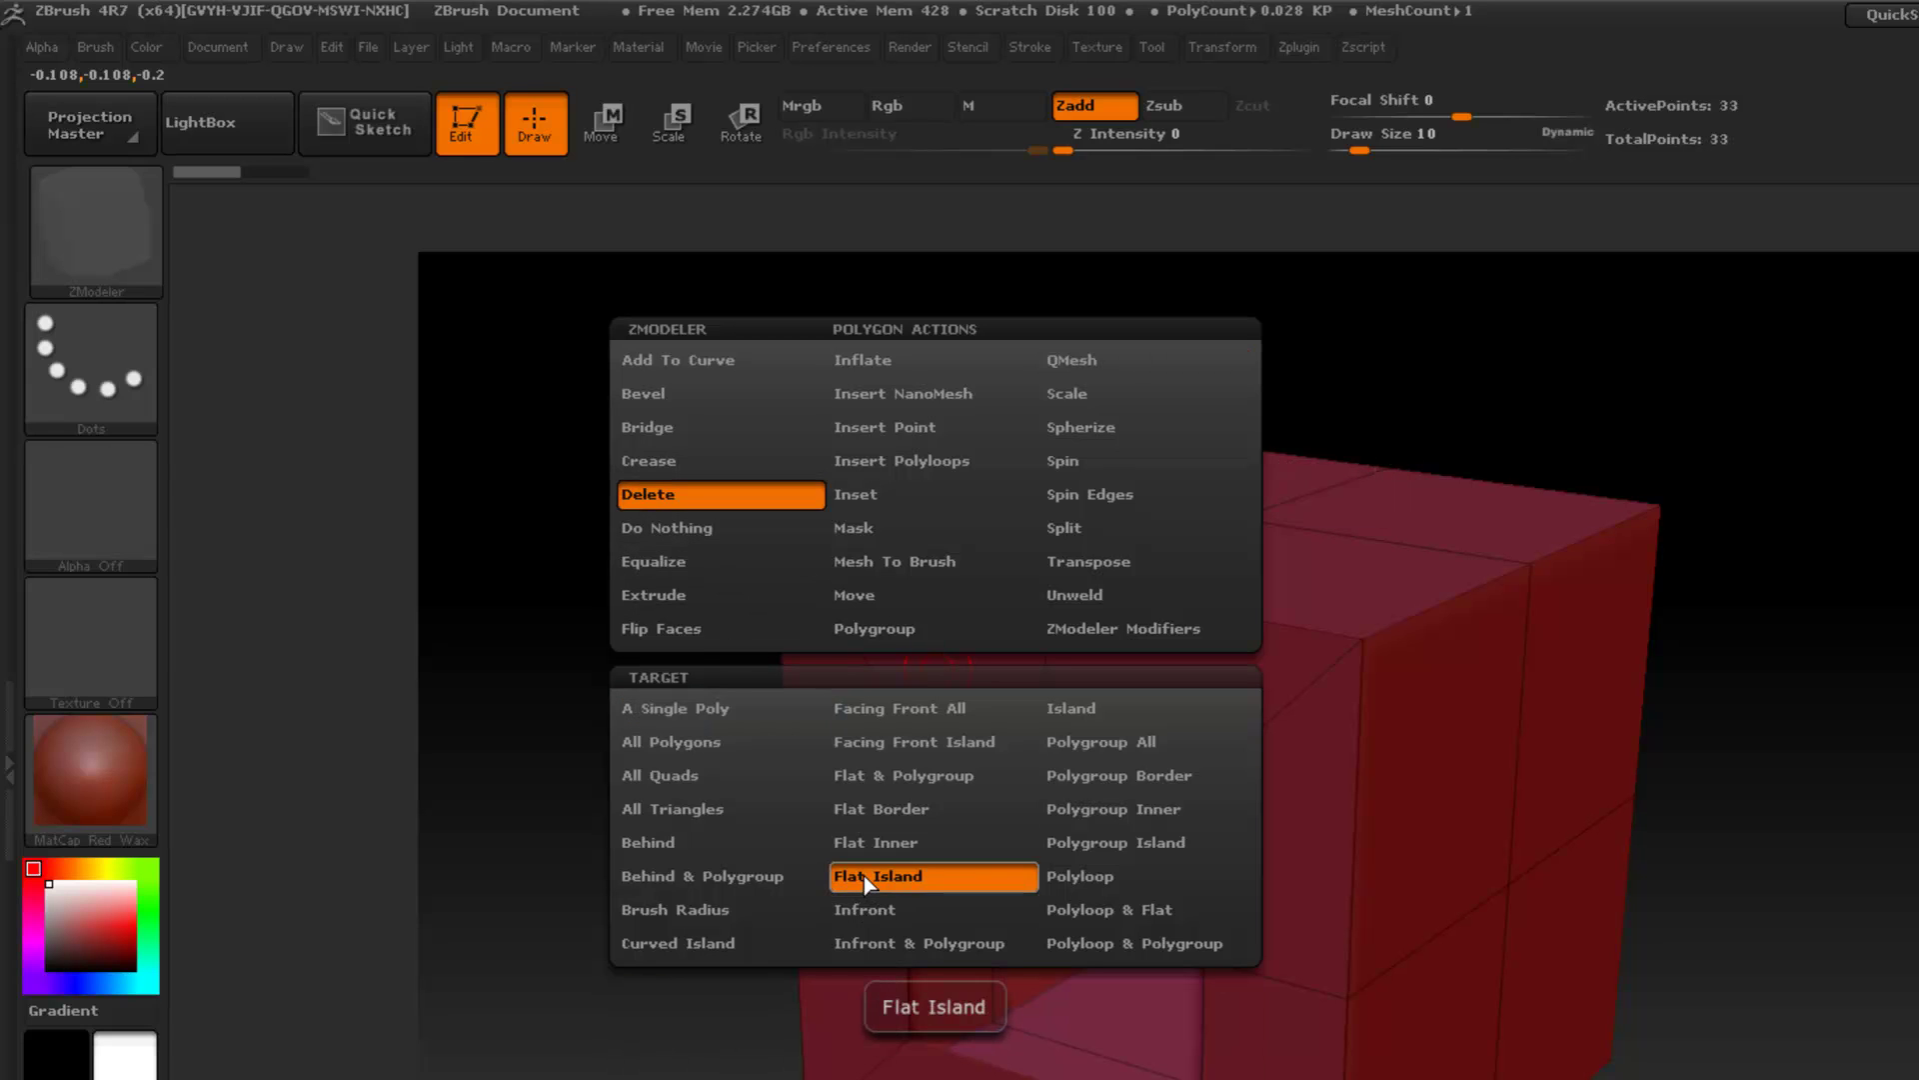
pyautogui.click(679, 708)
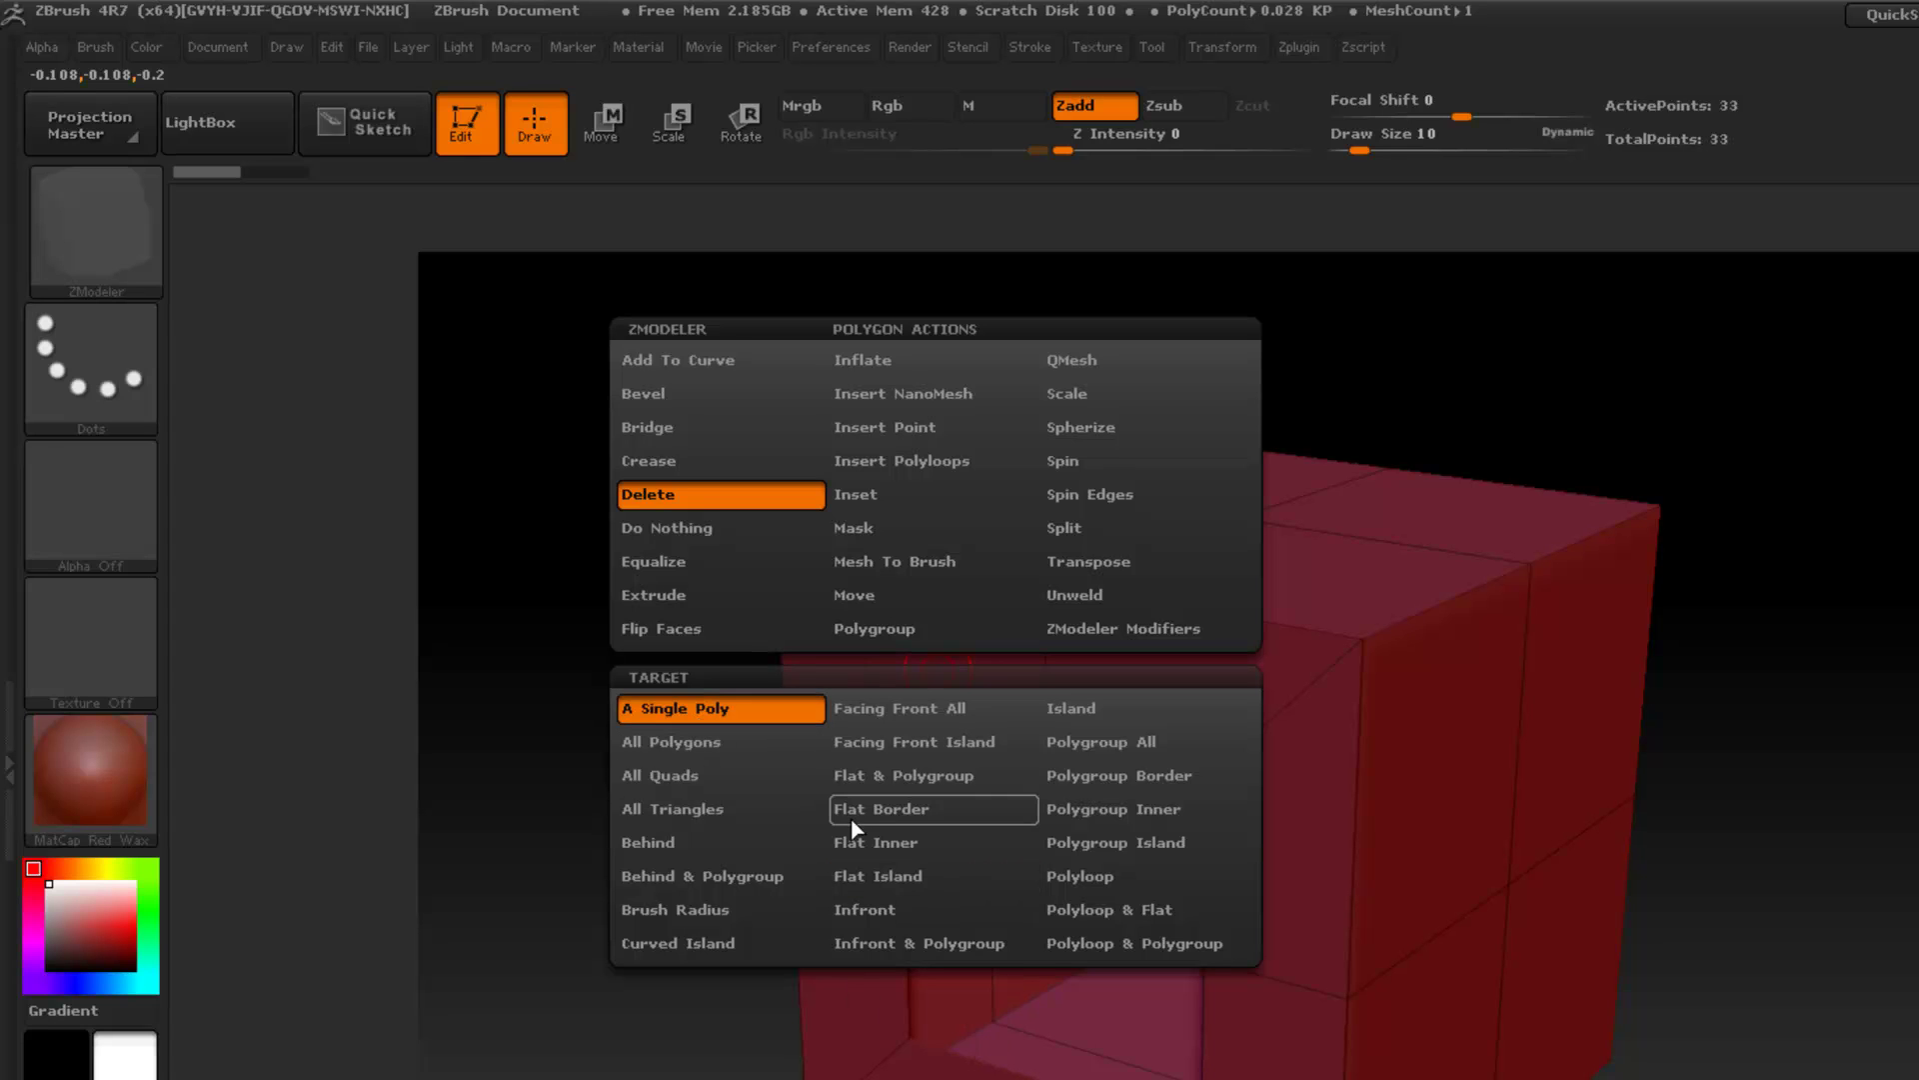
pyautogui.click(888, 884)
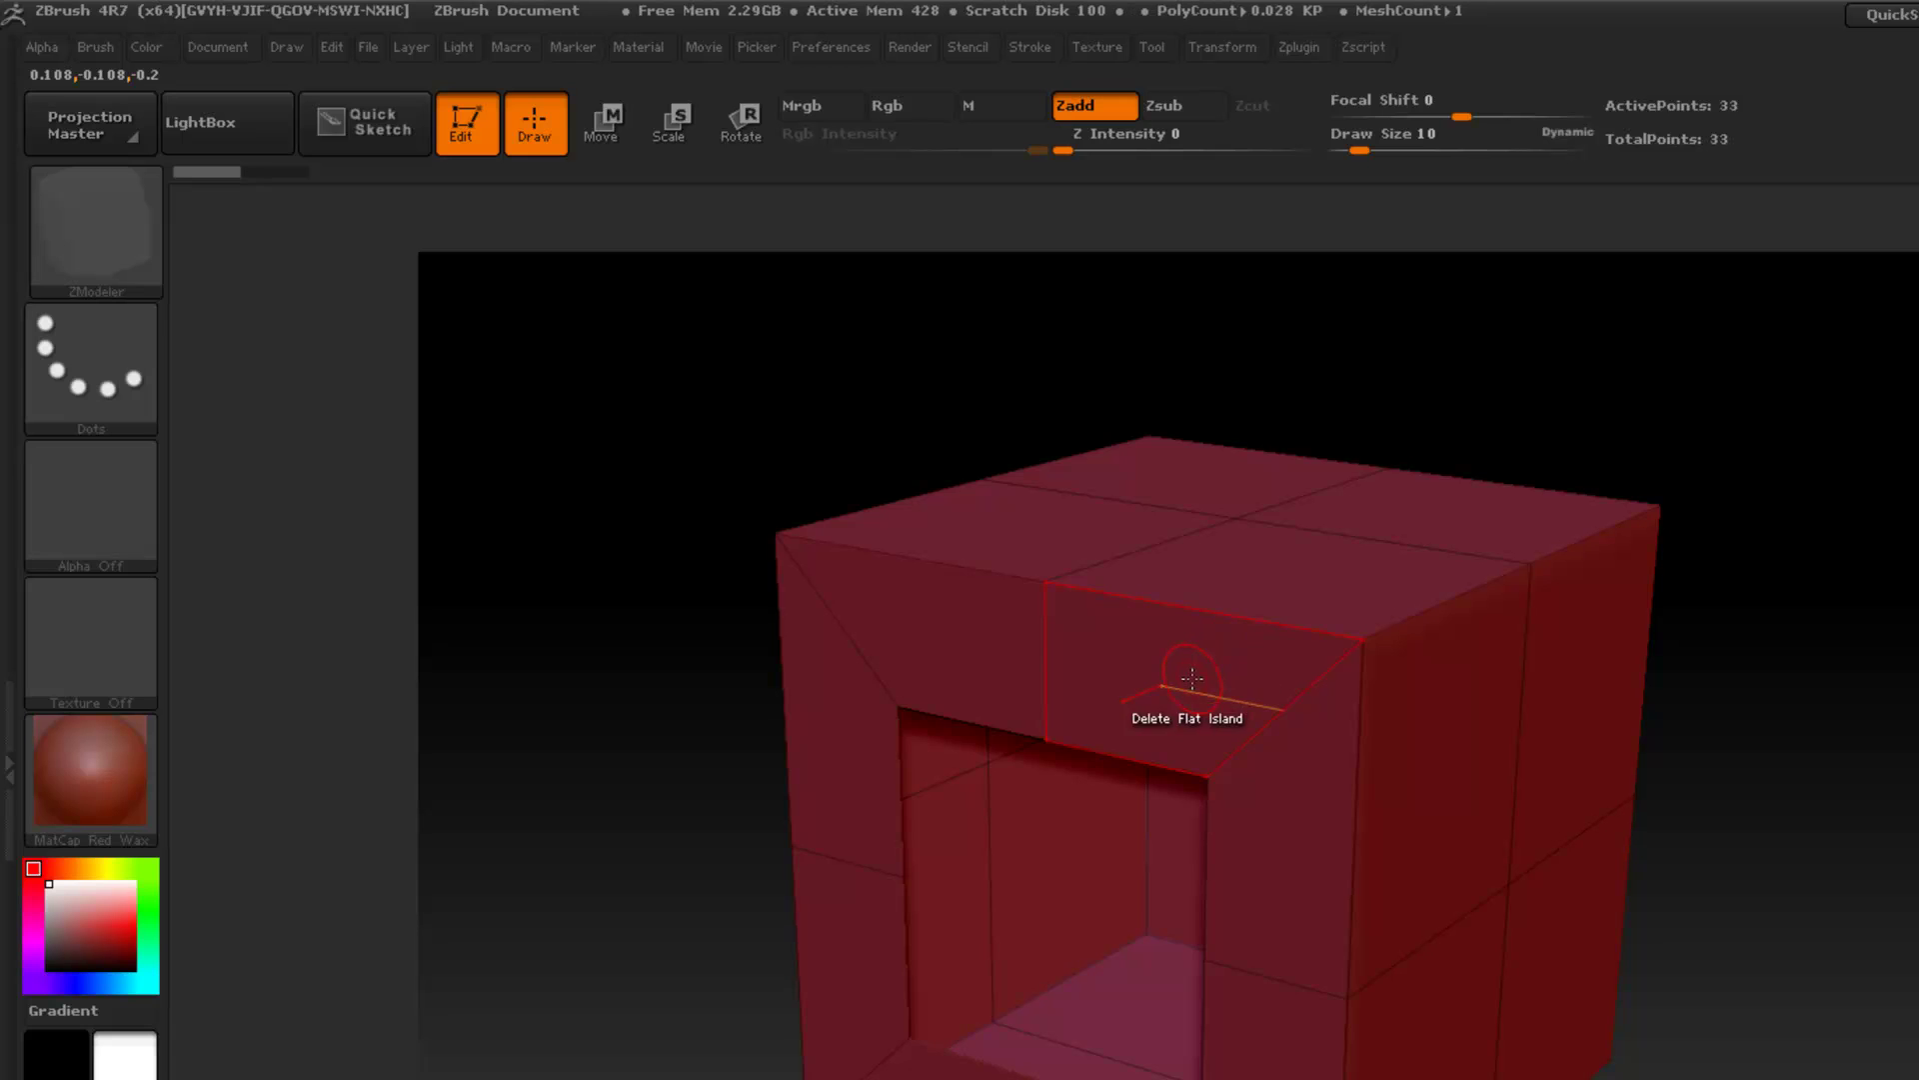
pyautogui.click(1184, 682)
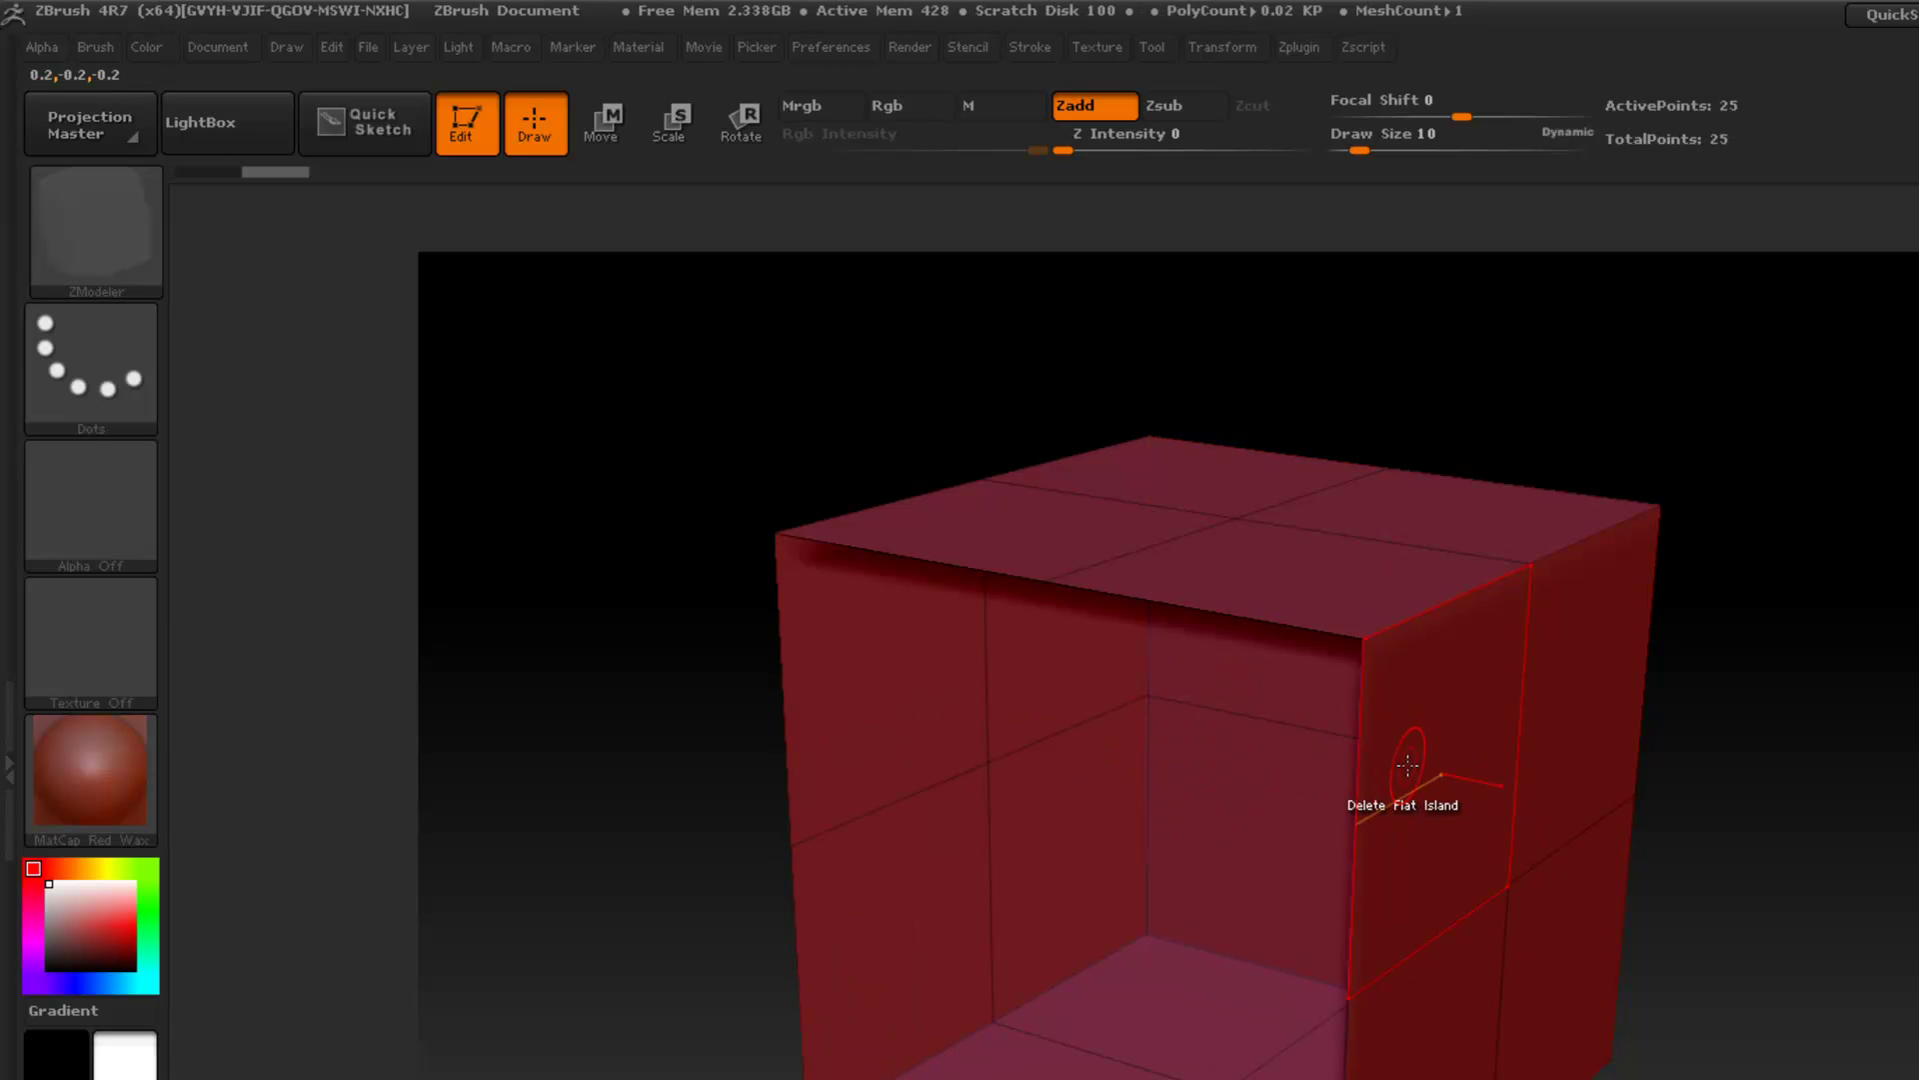
# Apply QMesh to All Polygons and drag to thicken the open box walls to 50 points.
pyautogui.press('space')
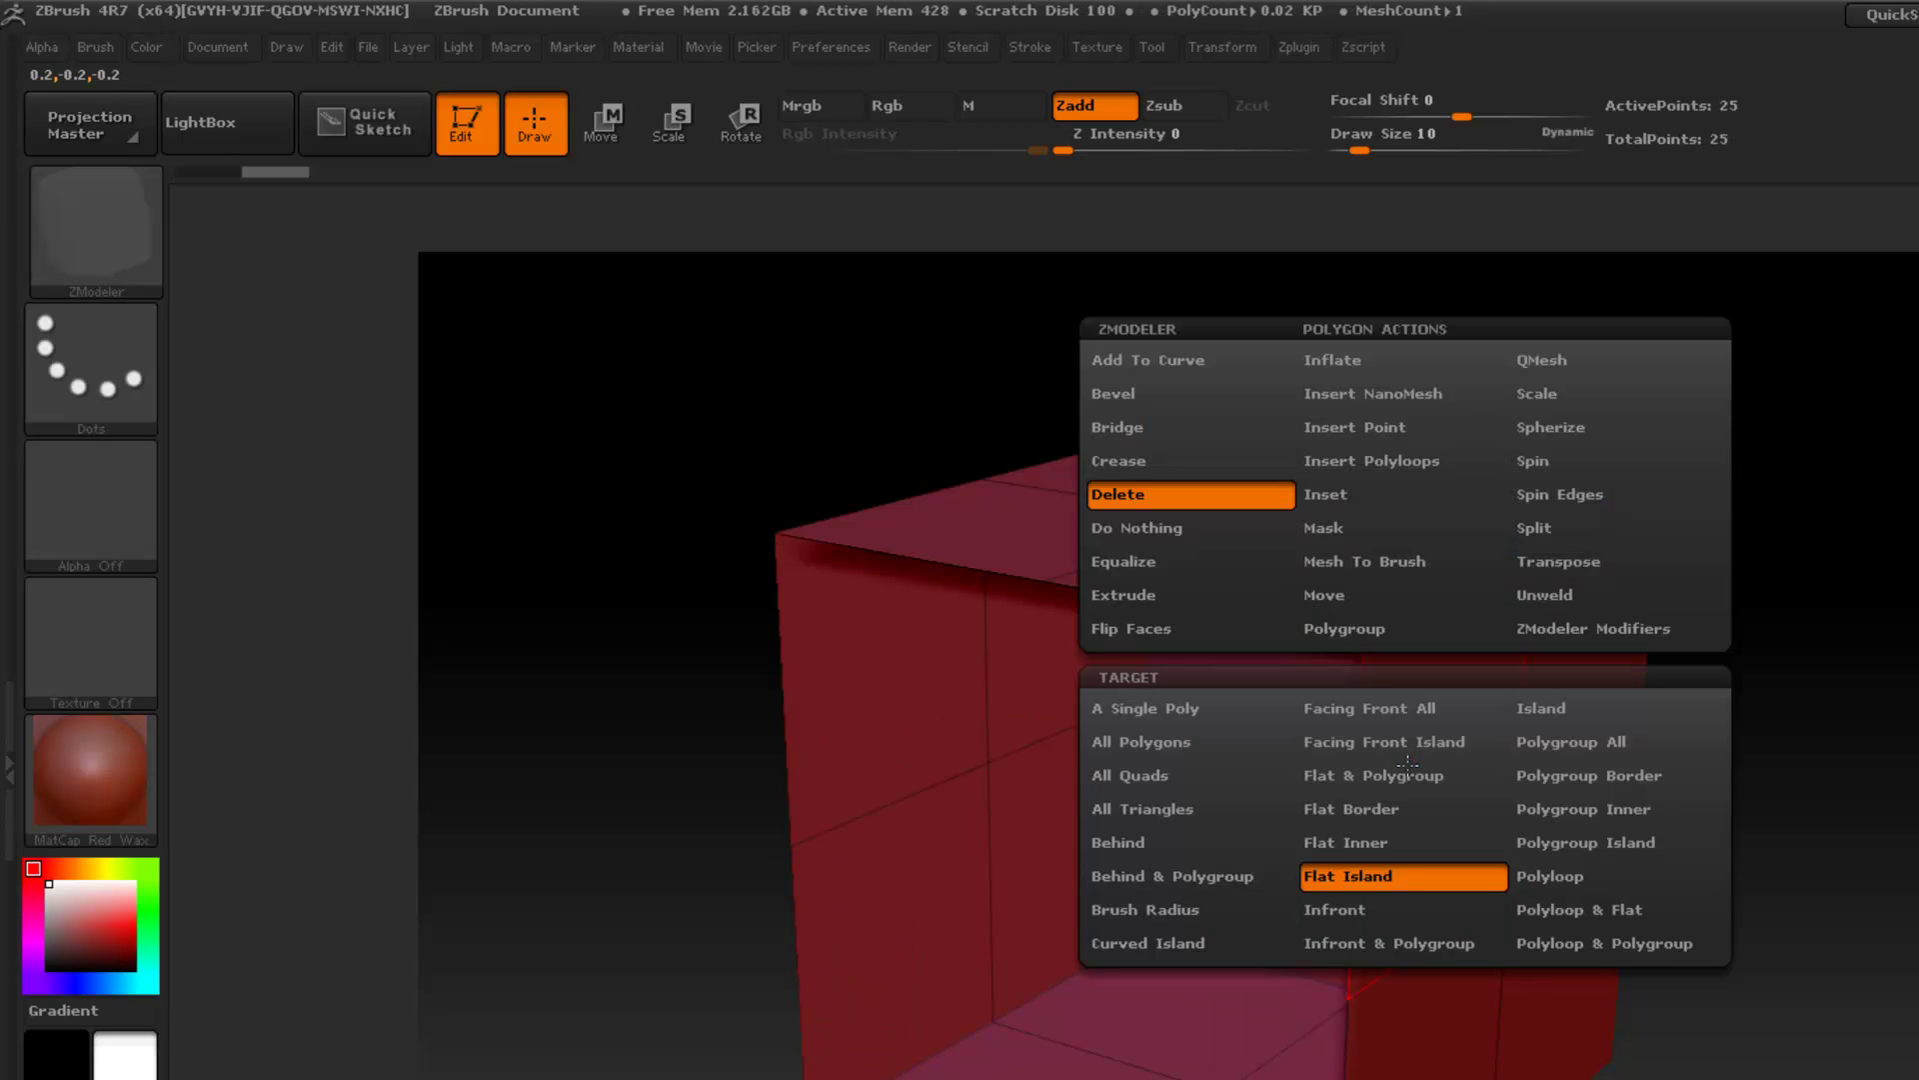
pyautogui.click(1539, 361)
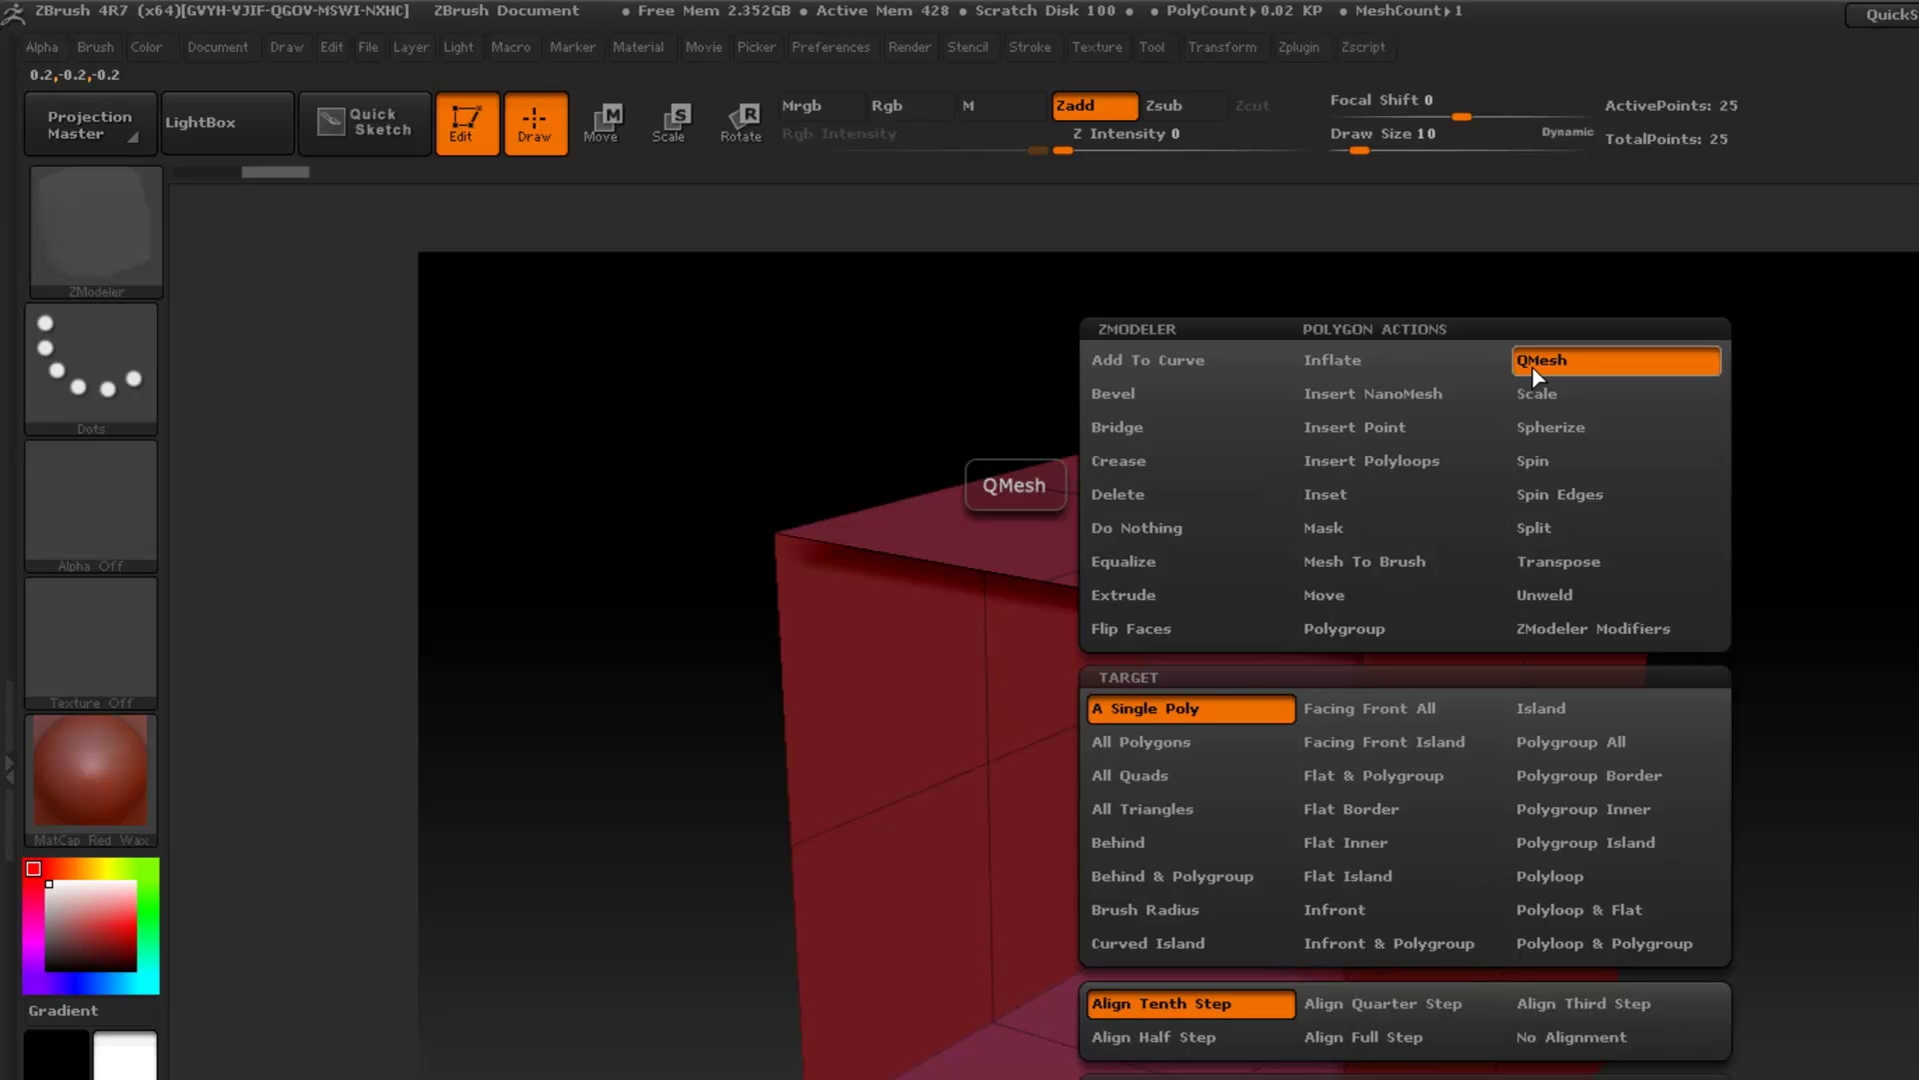
pyautogui.click(1171, 742)
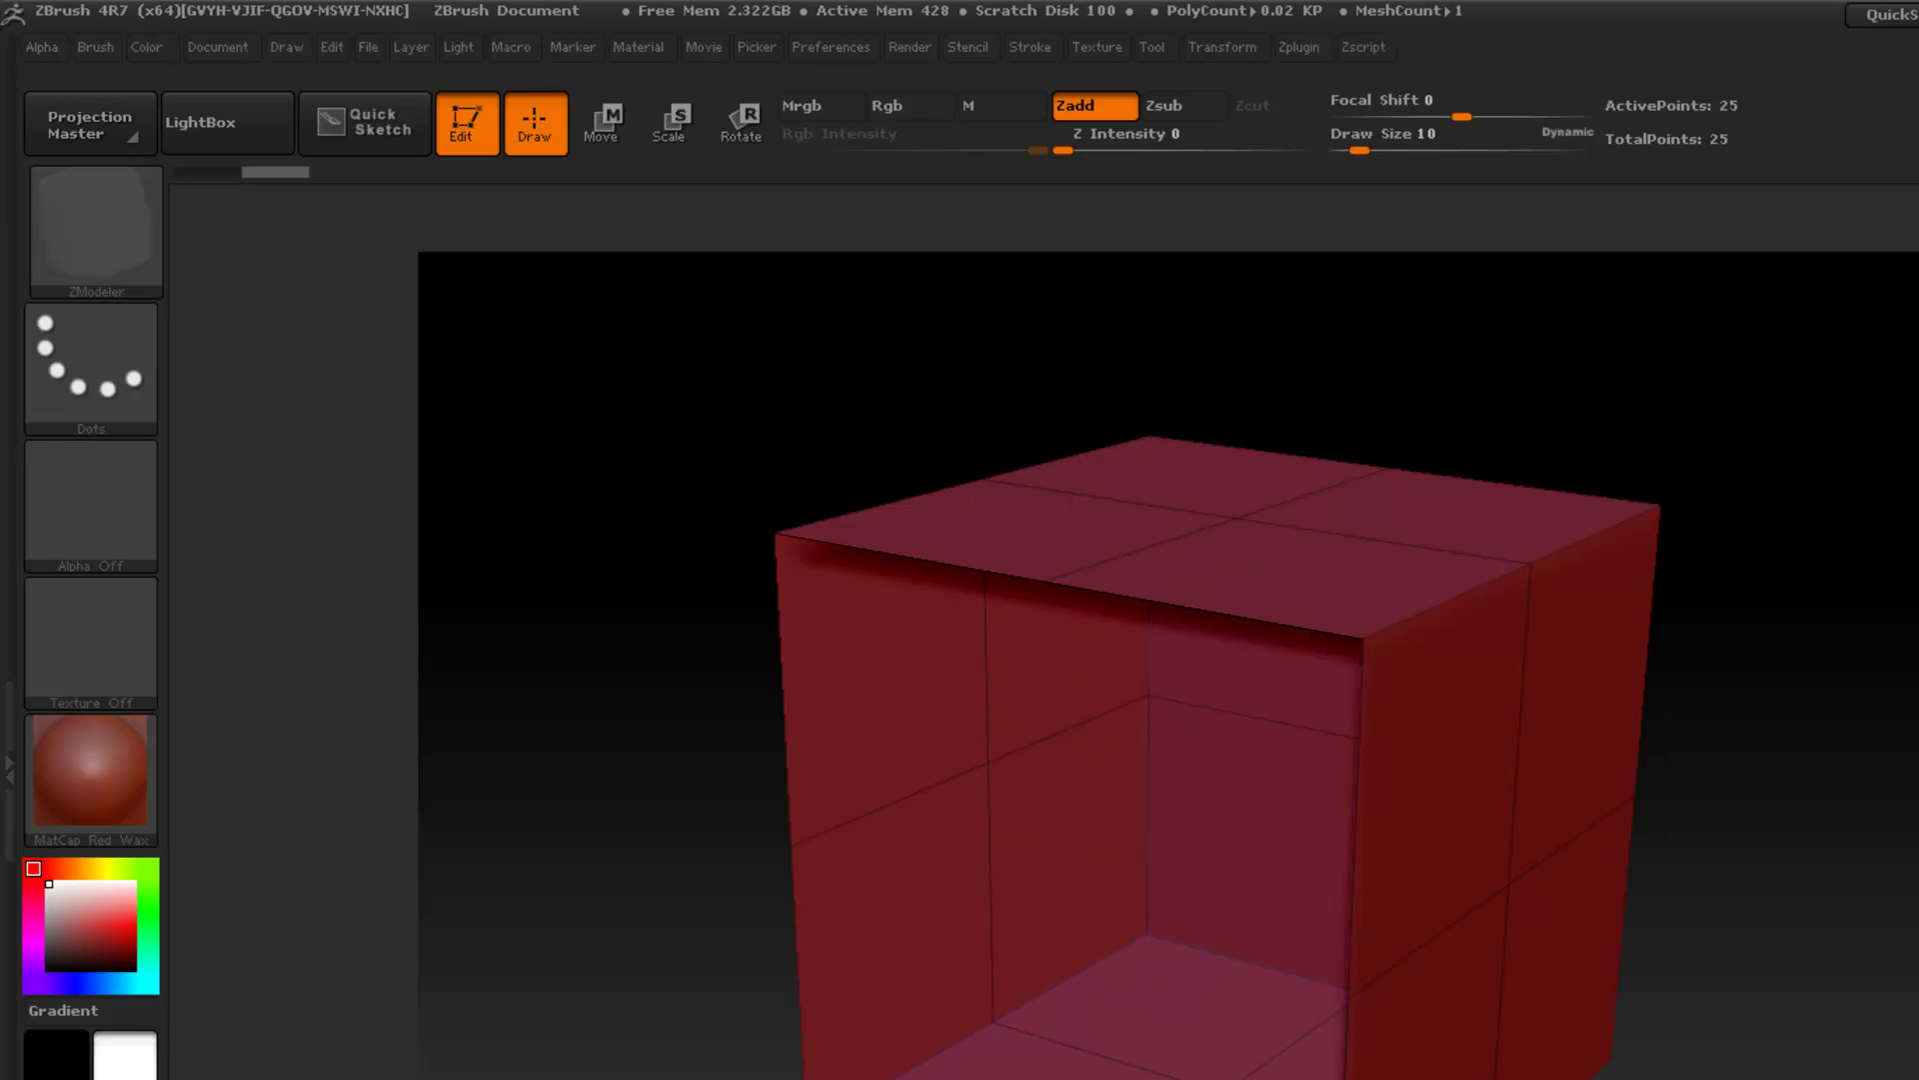
pyautogui.moveTo(1461, 730); pyautogui.dragTo(1370, 750)
pyautogui.keyDown('ctrl'); pyautogui.moveTo(1371, 749); pyautogui.dragTo(1550, 727, button='right'); pyautogui.keyUp('ctrl')
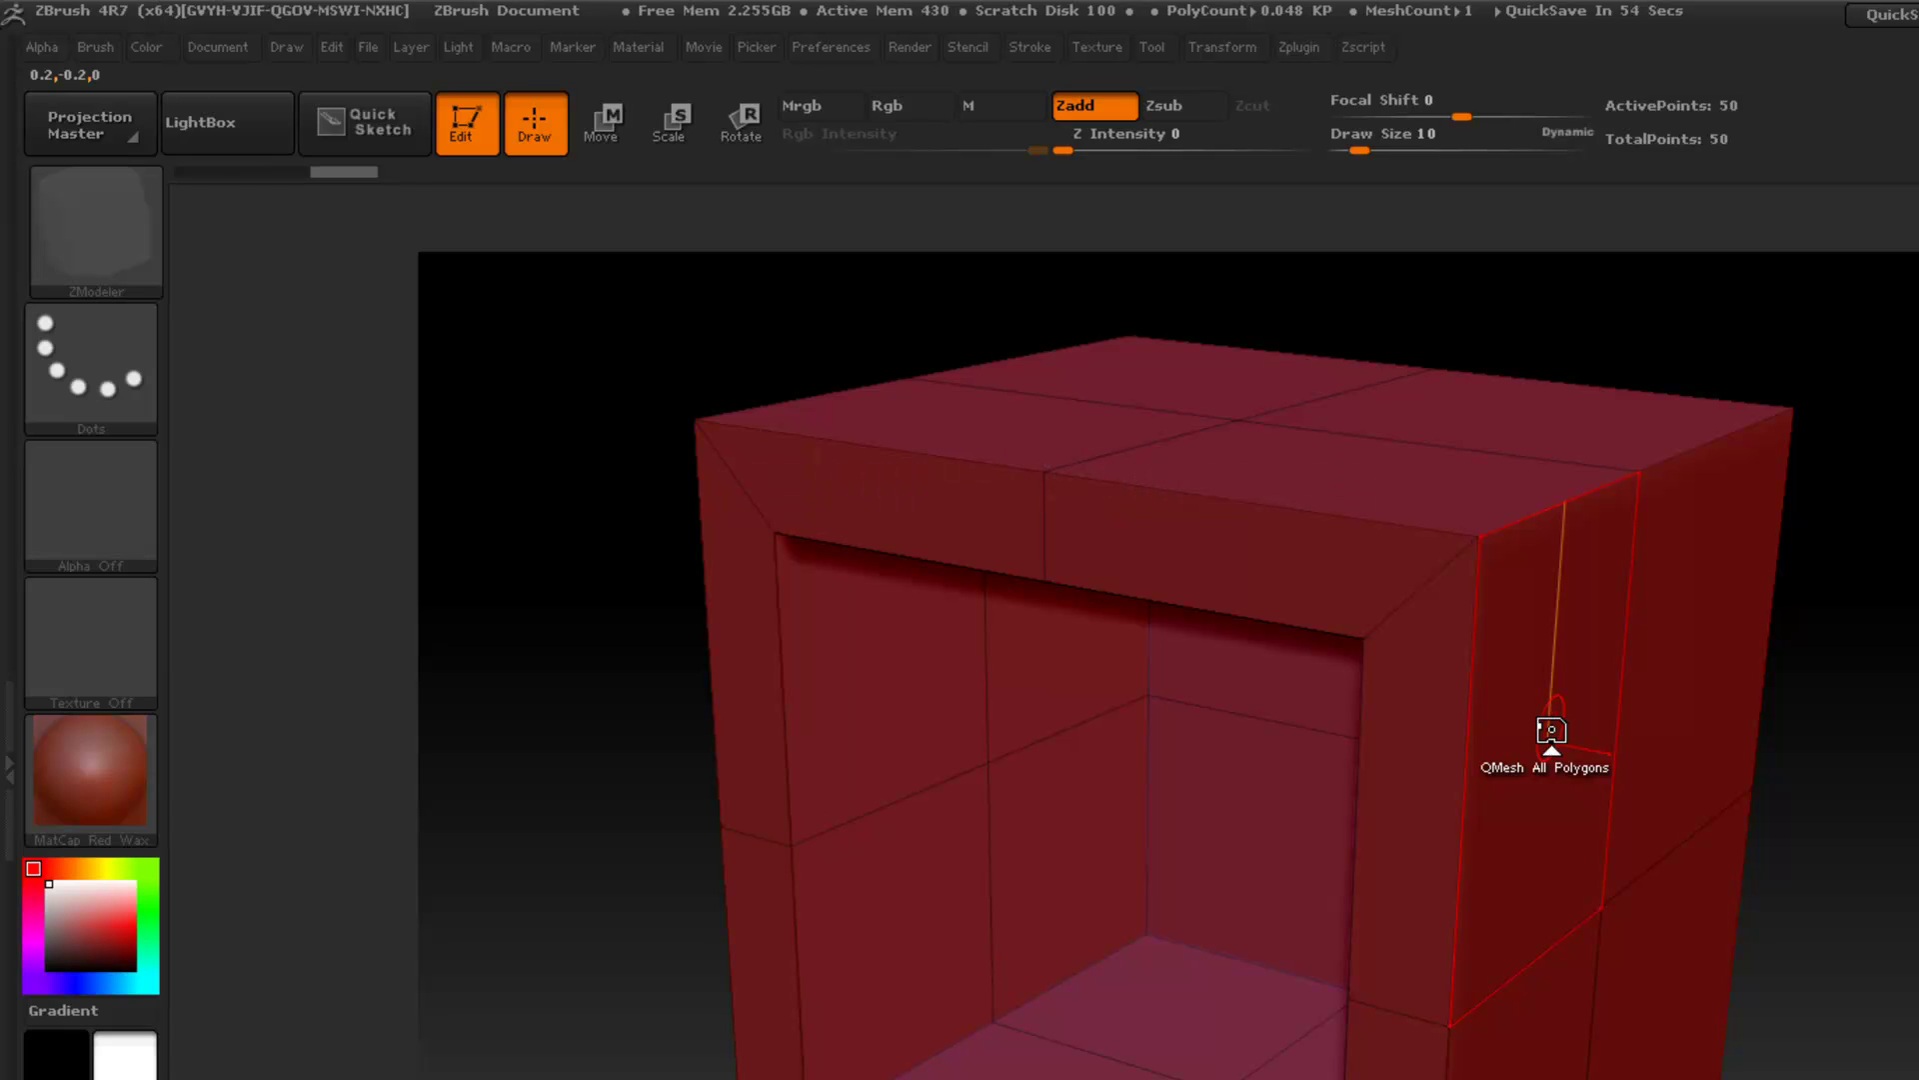
# Revert to the recessed-opening cube at step 2 of Undo History and open the Macro menu.
pyautogui.click(218, 170)
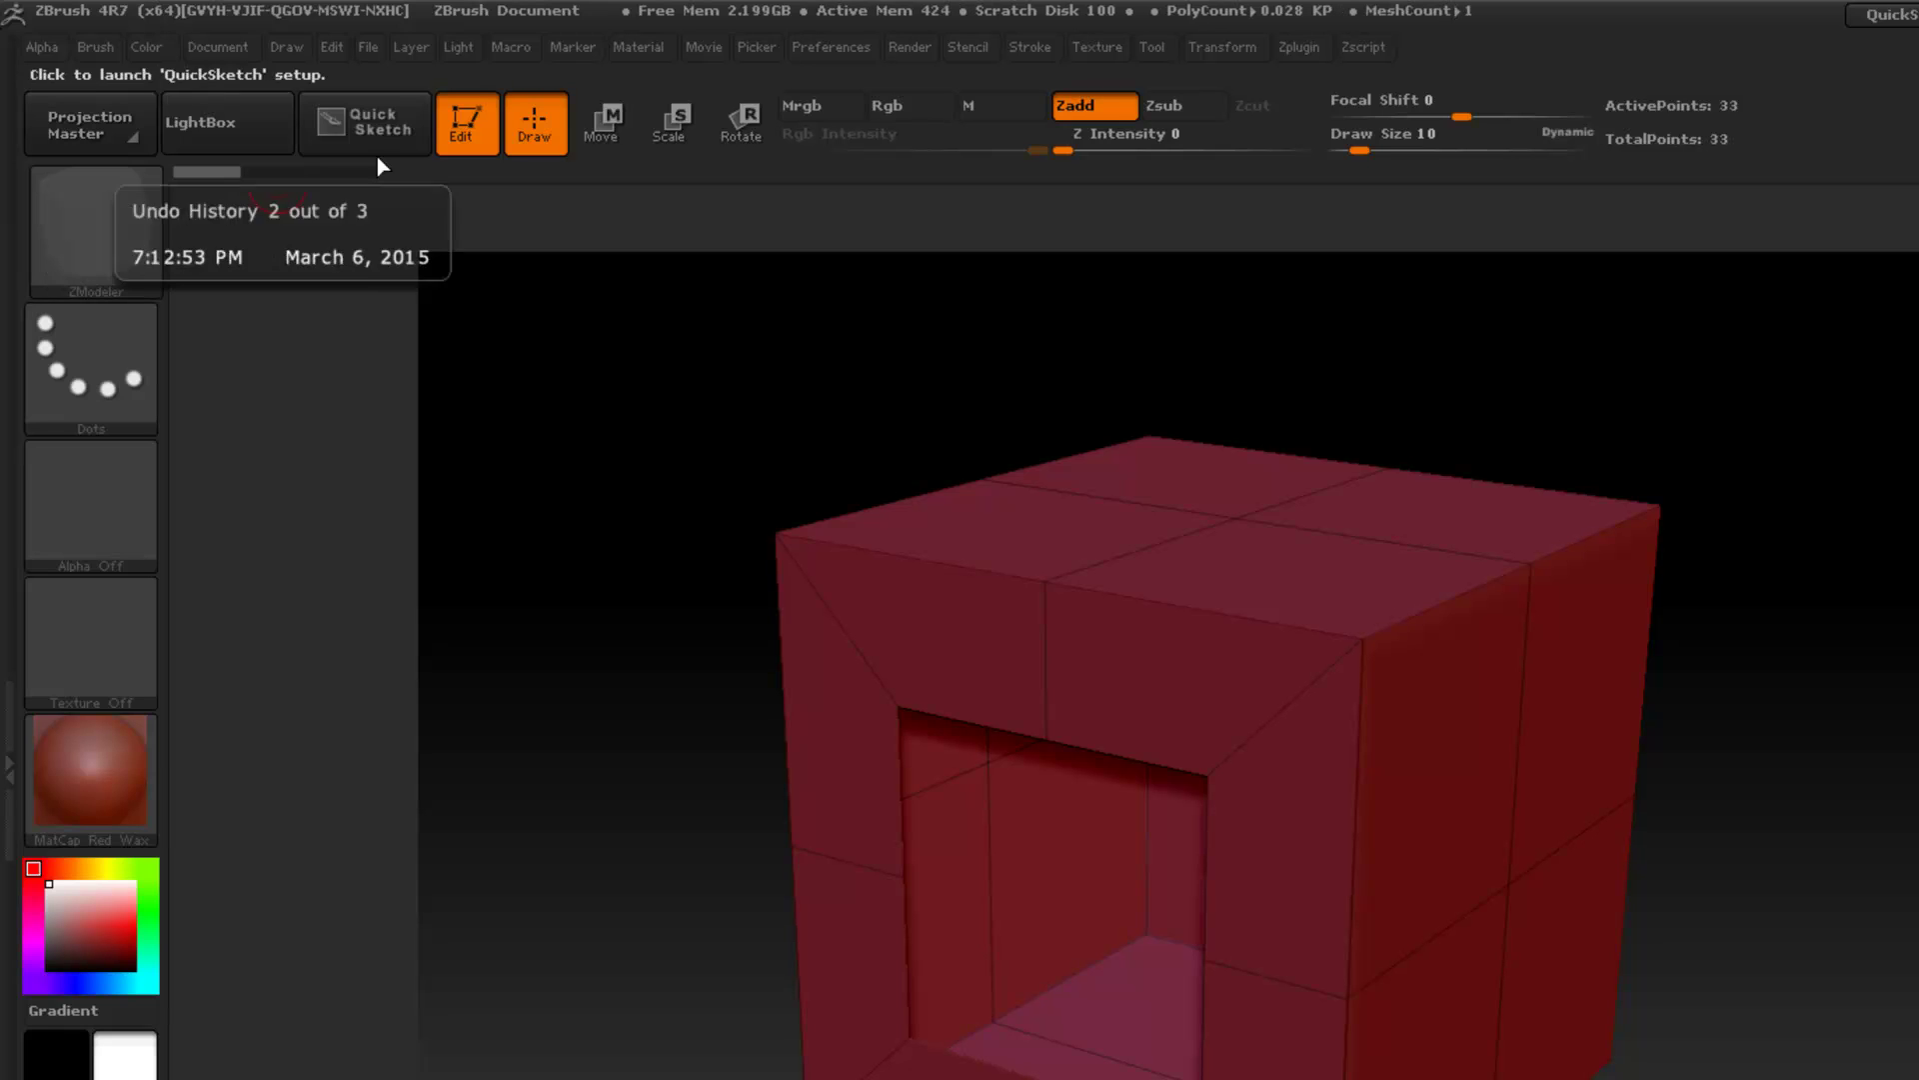
pyautogui.click(514, 52)
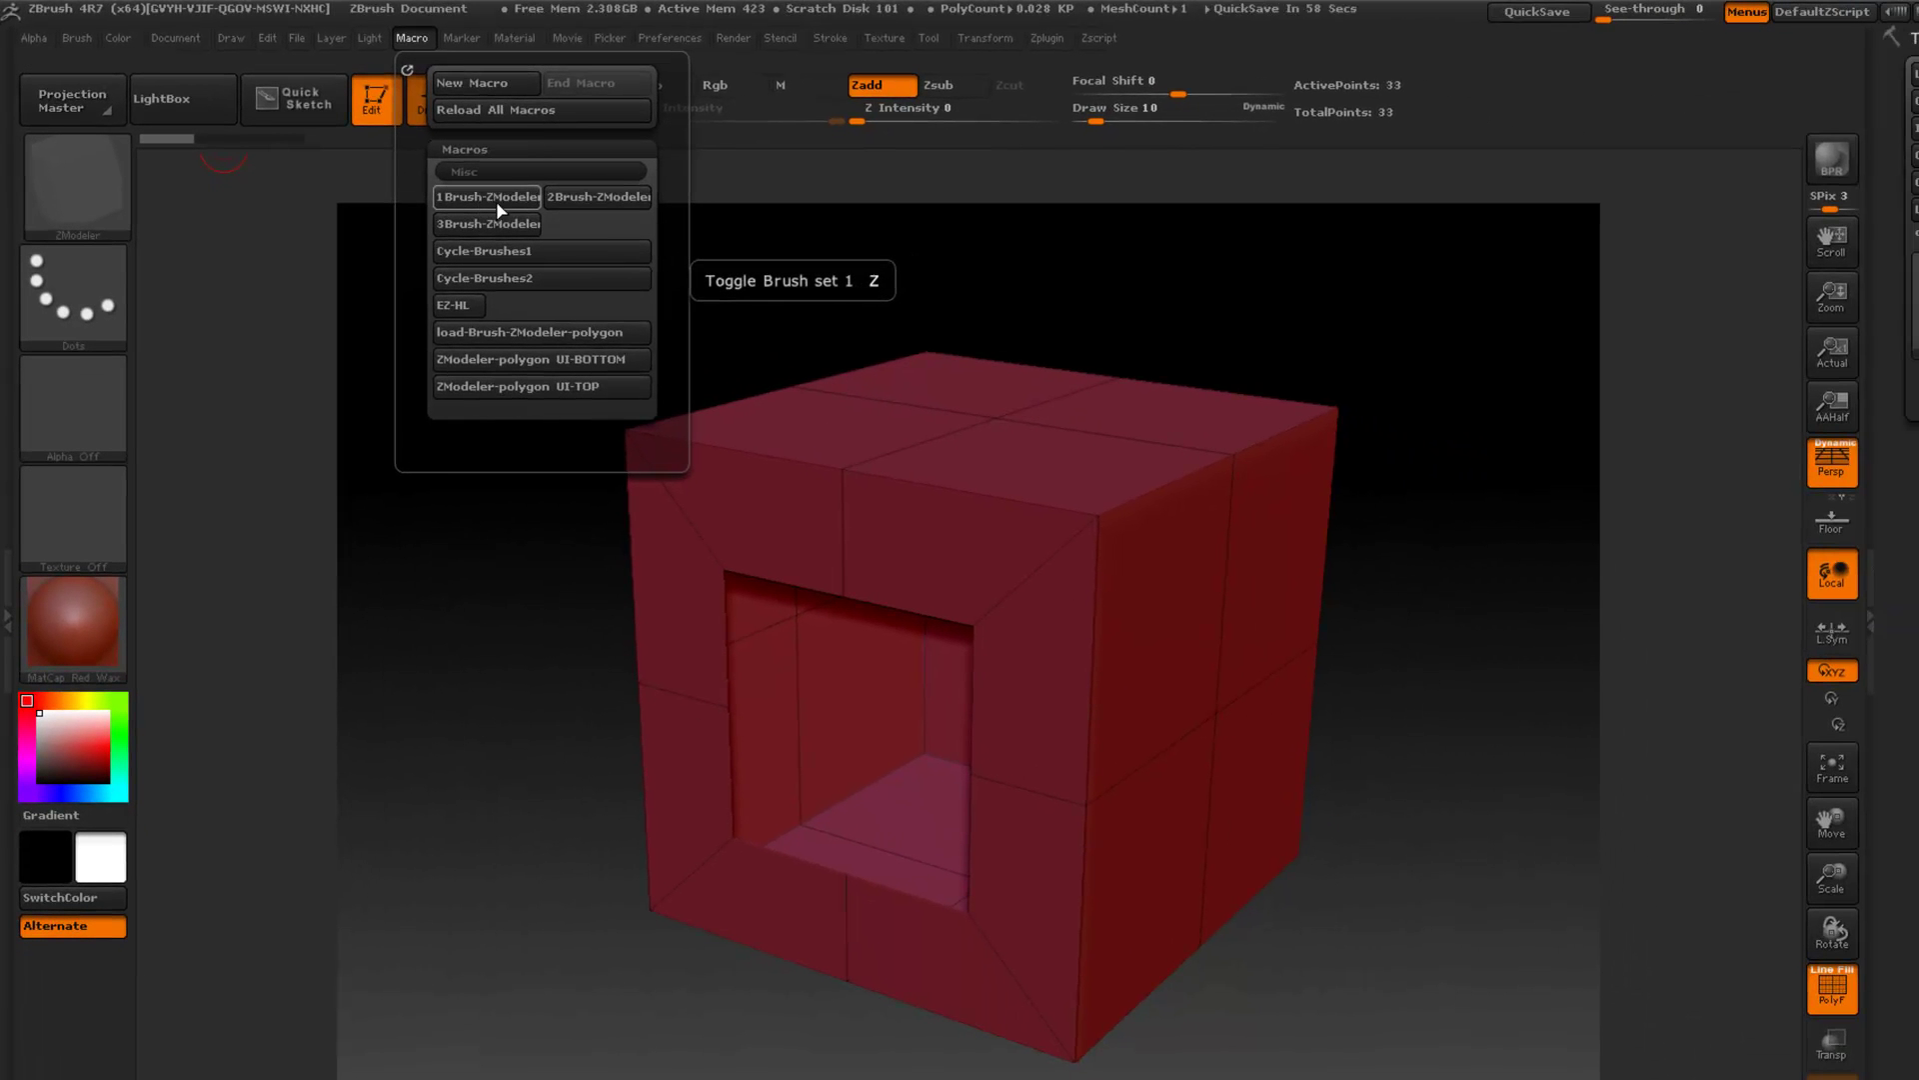
# Run the load-Brush-ZModeler-polygon macro to make the ZModeler QMesh brush current.
pyautogui.click(412, 40)
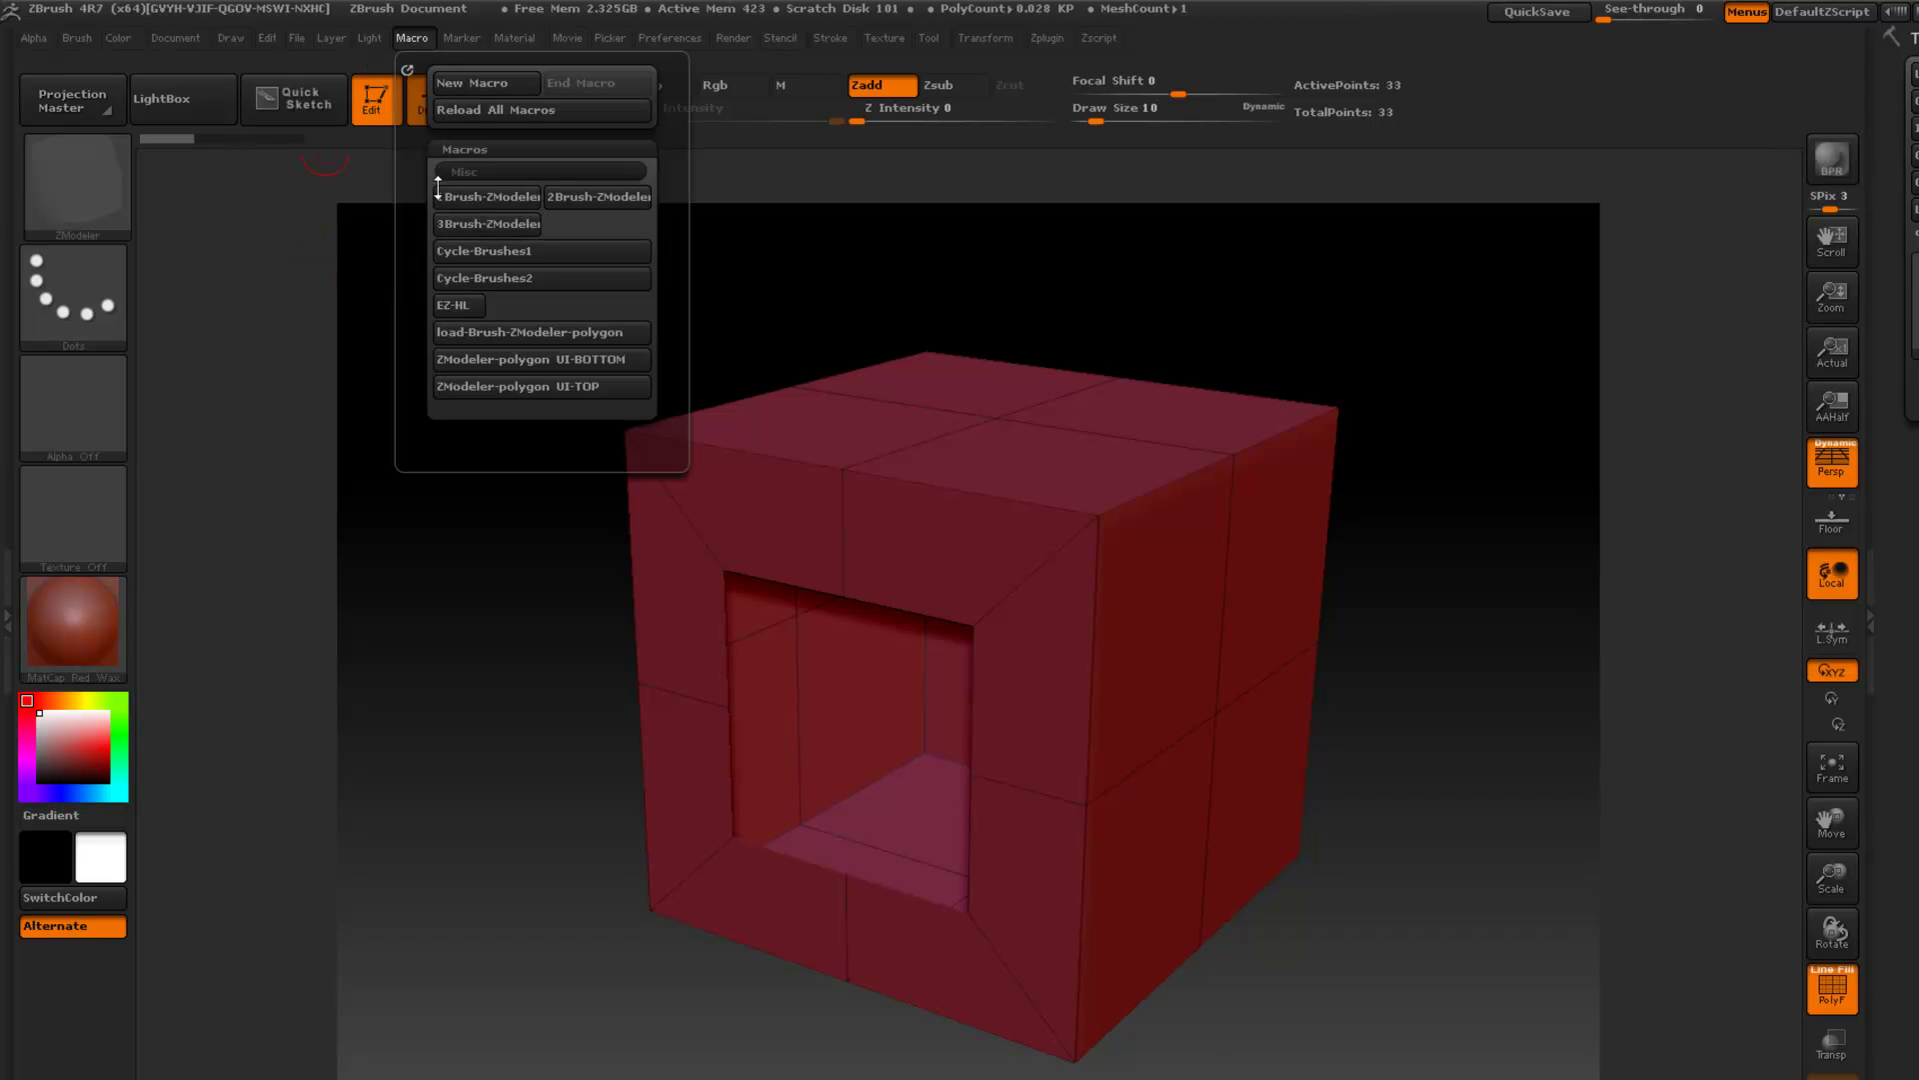
pyautogui.click(472, 333)
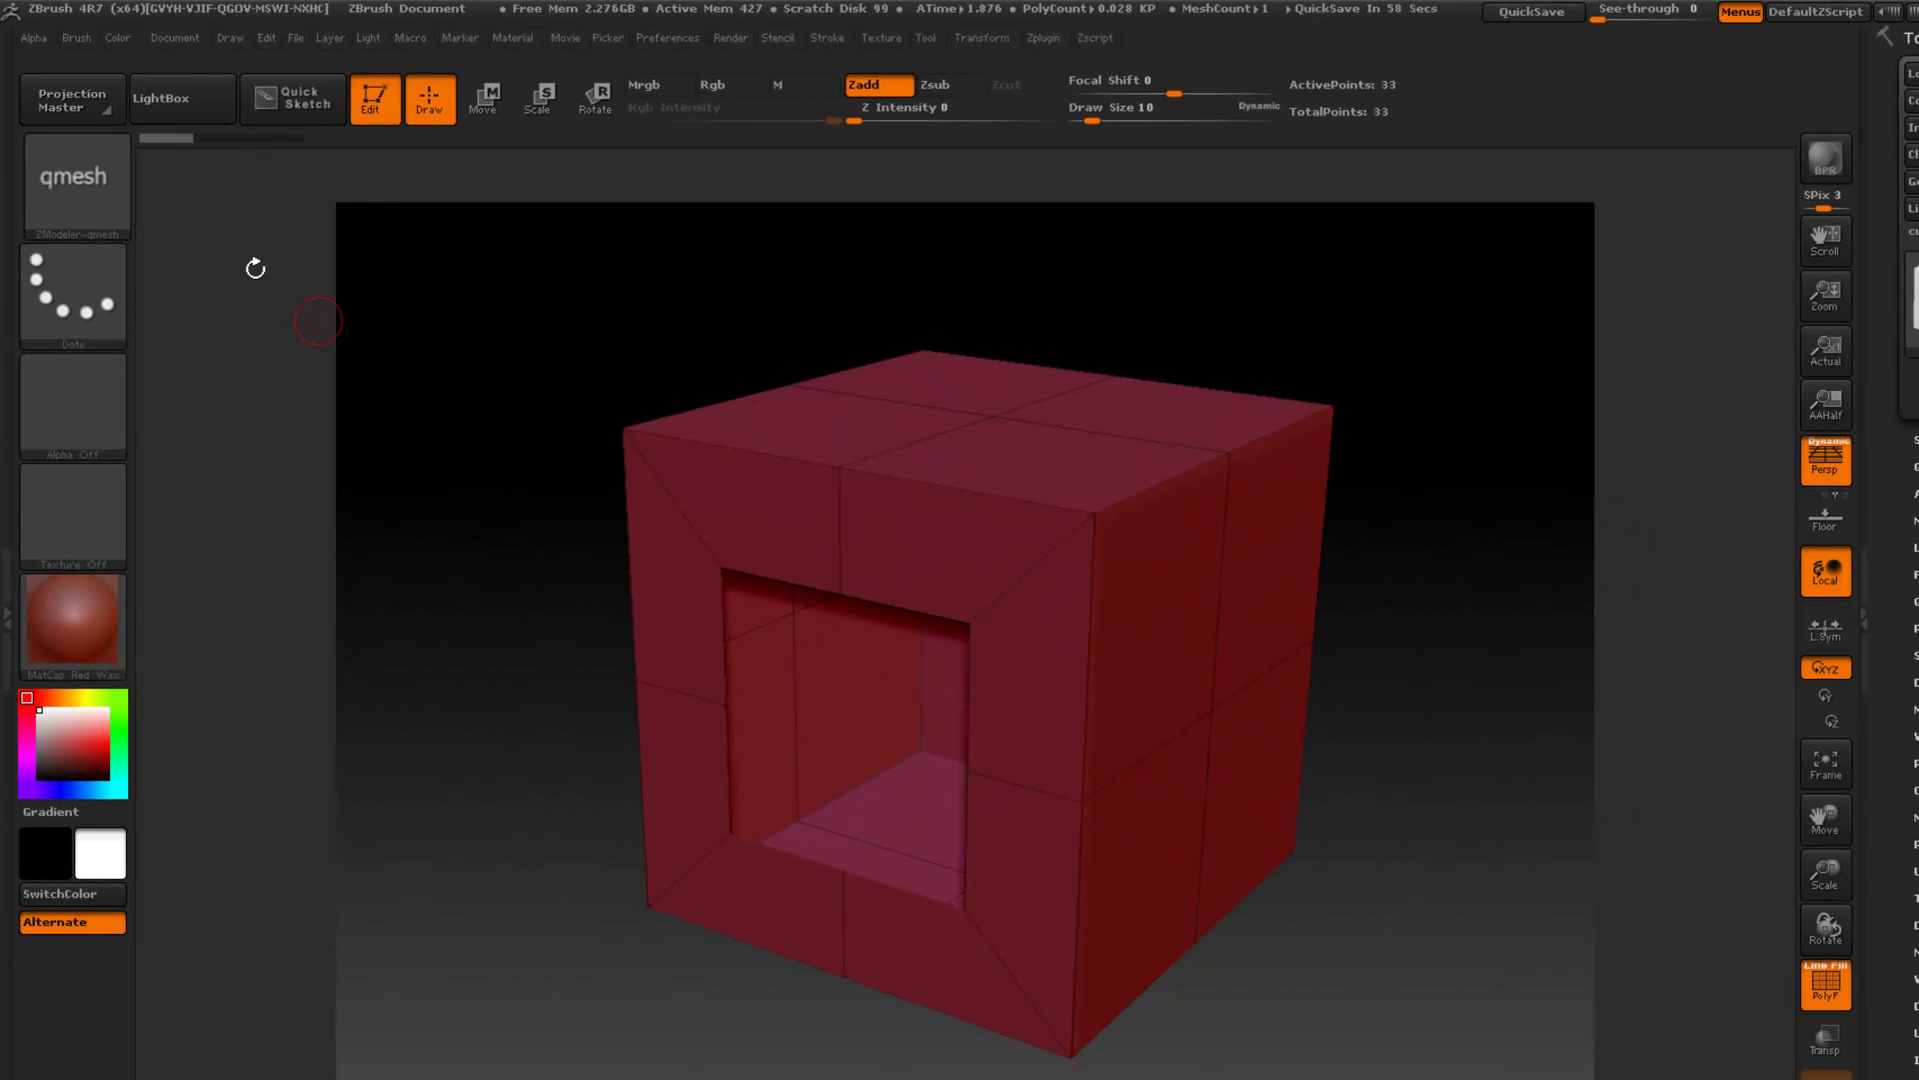
# Filter the brush picker to S and choose the Standard brush.
pyautogui.click(126, 211)
pyautogui.moveTo(216, 222)
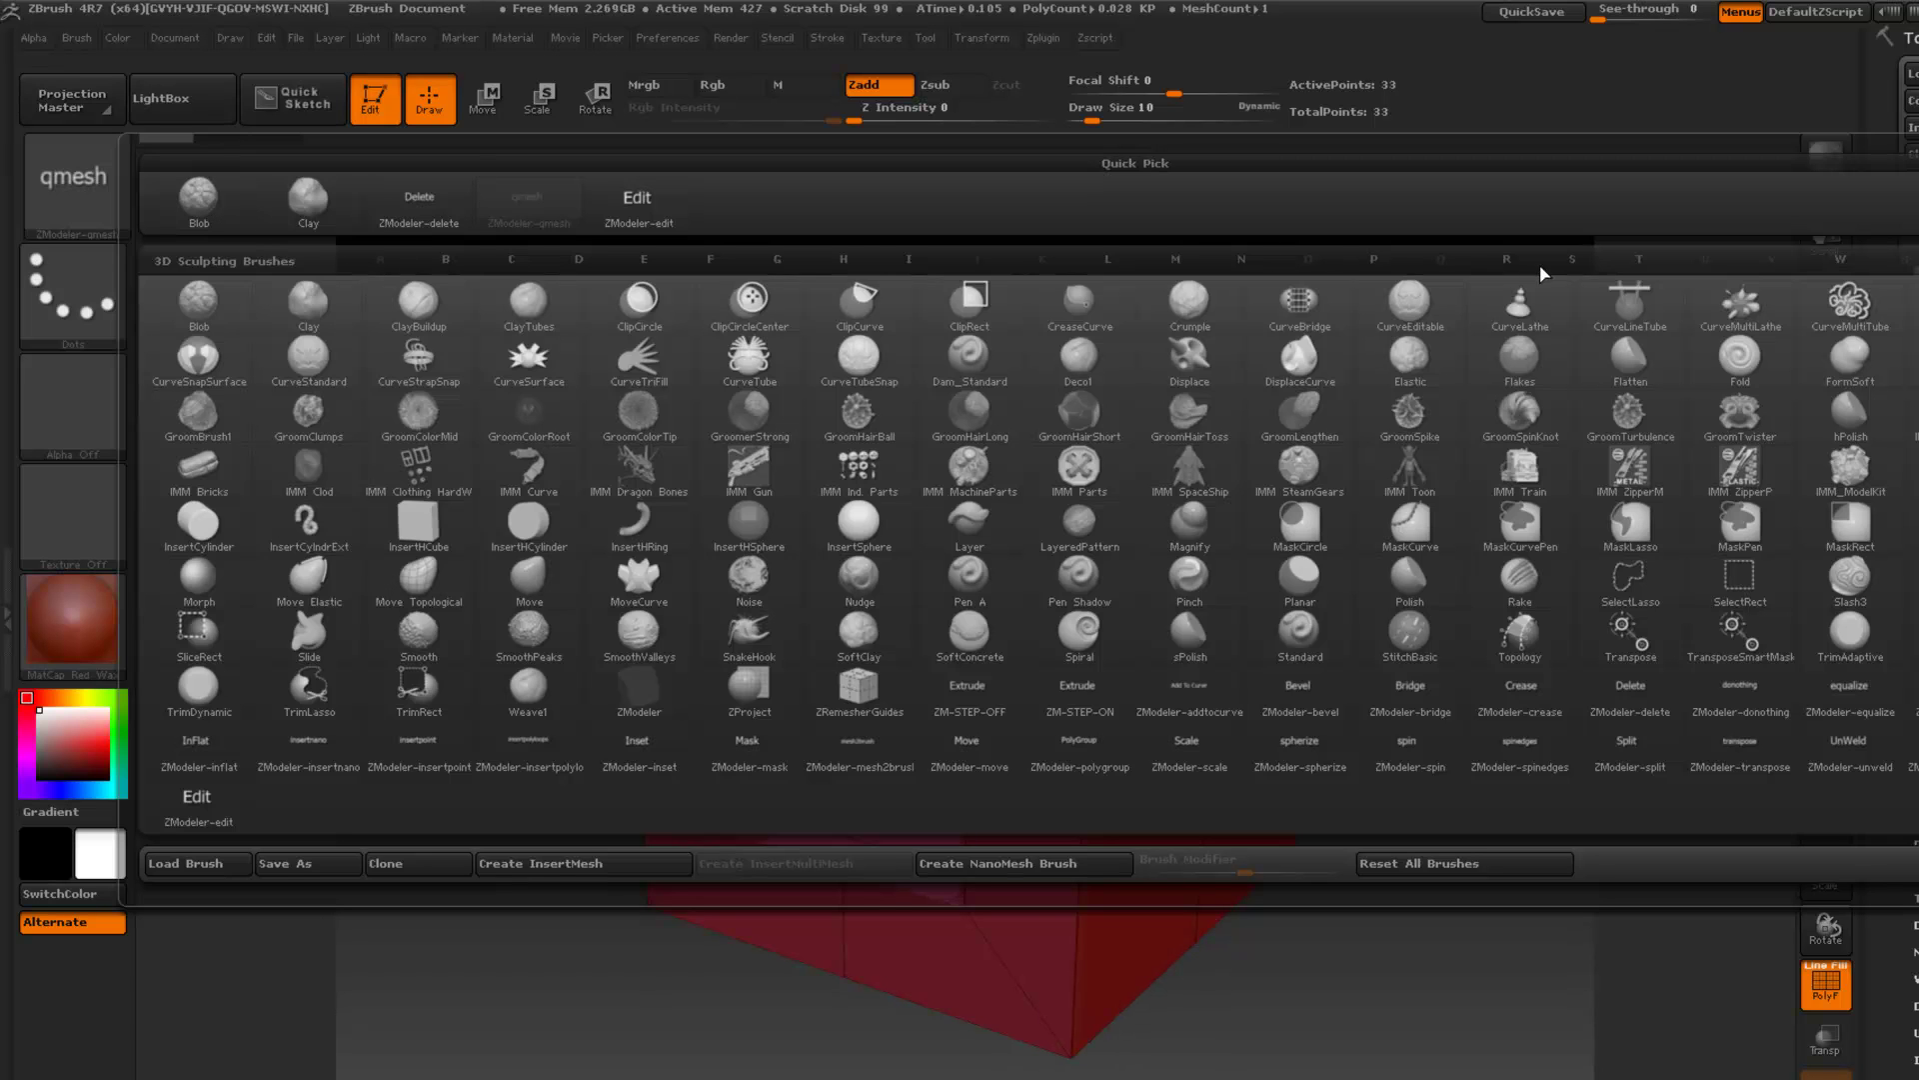
pyautogui.click(1576, 261)
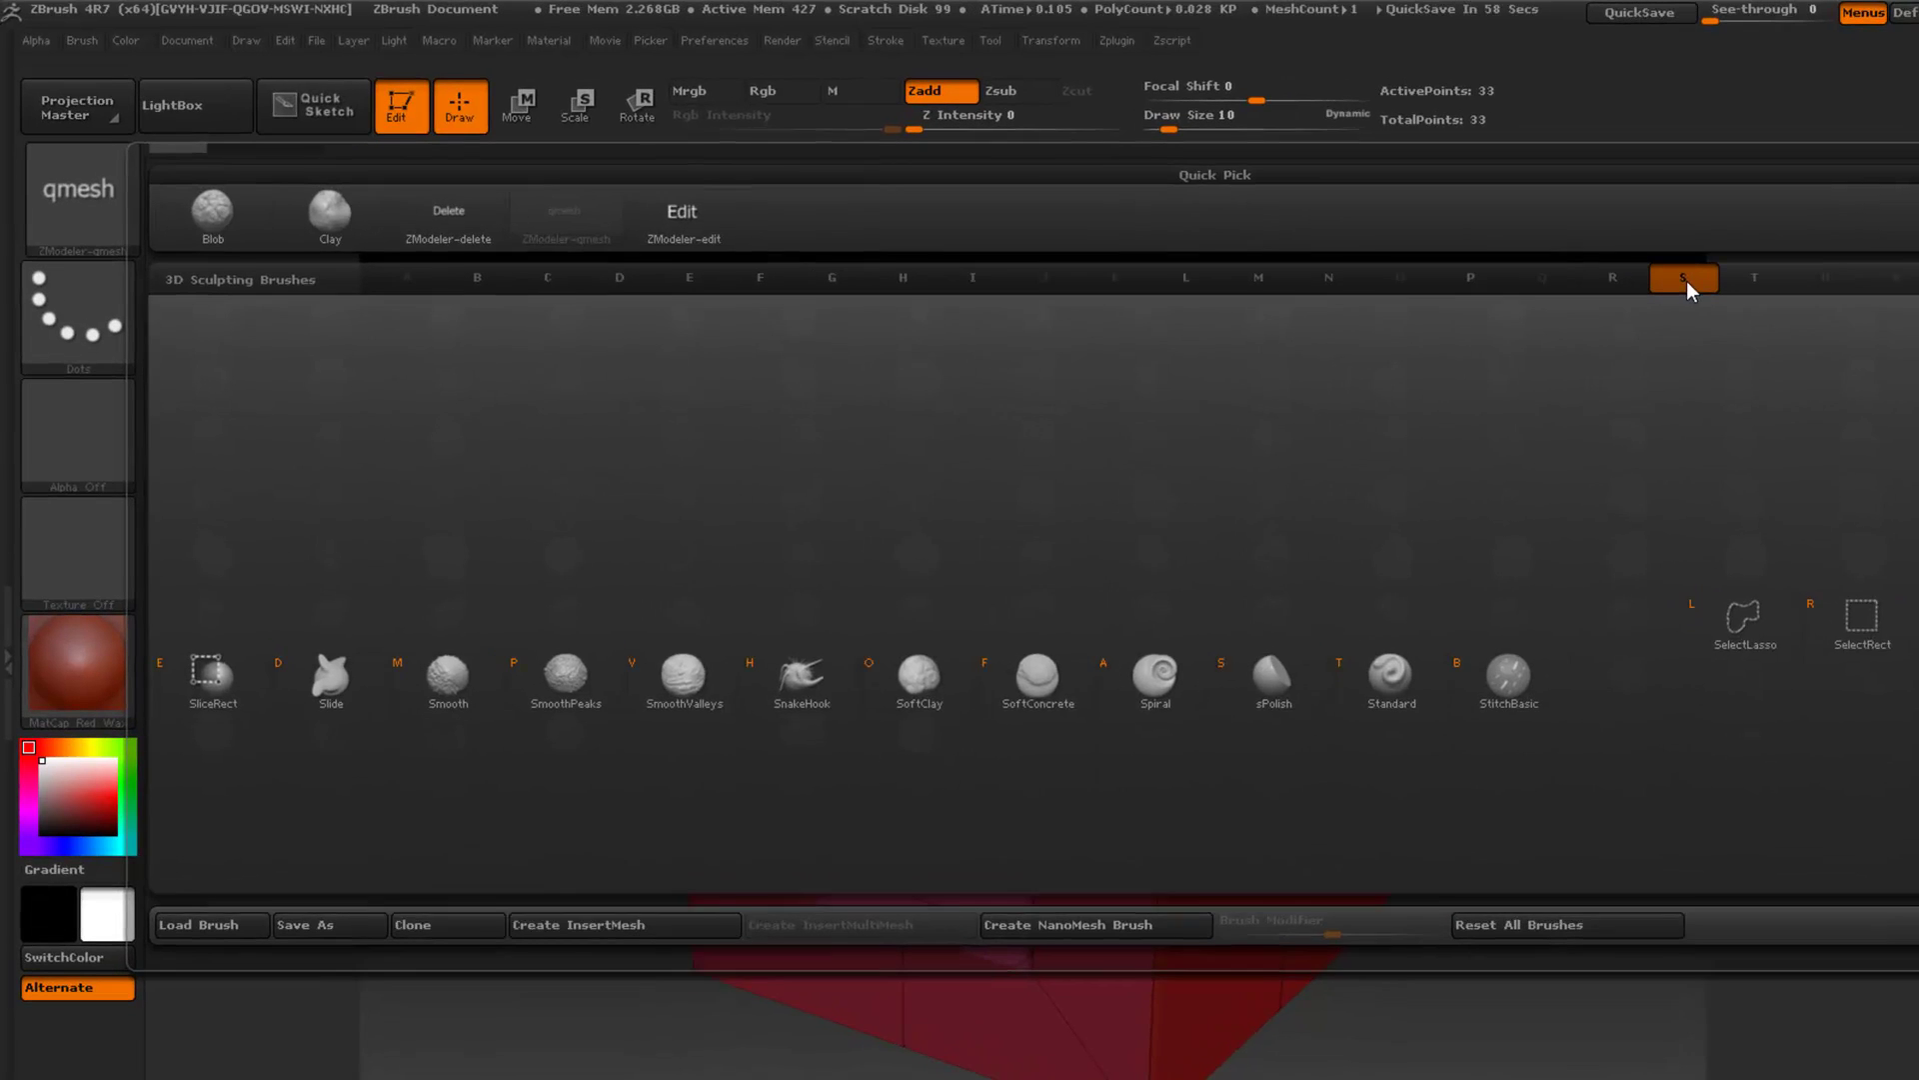
pyautogui.click(1399, 680)
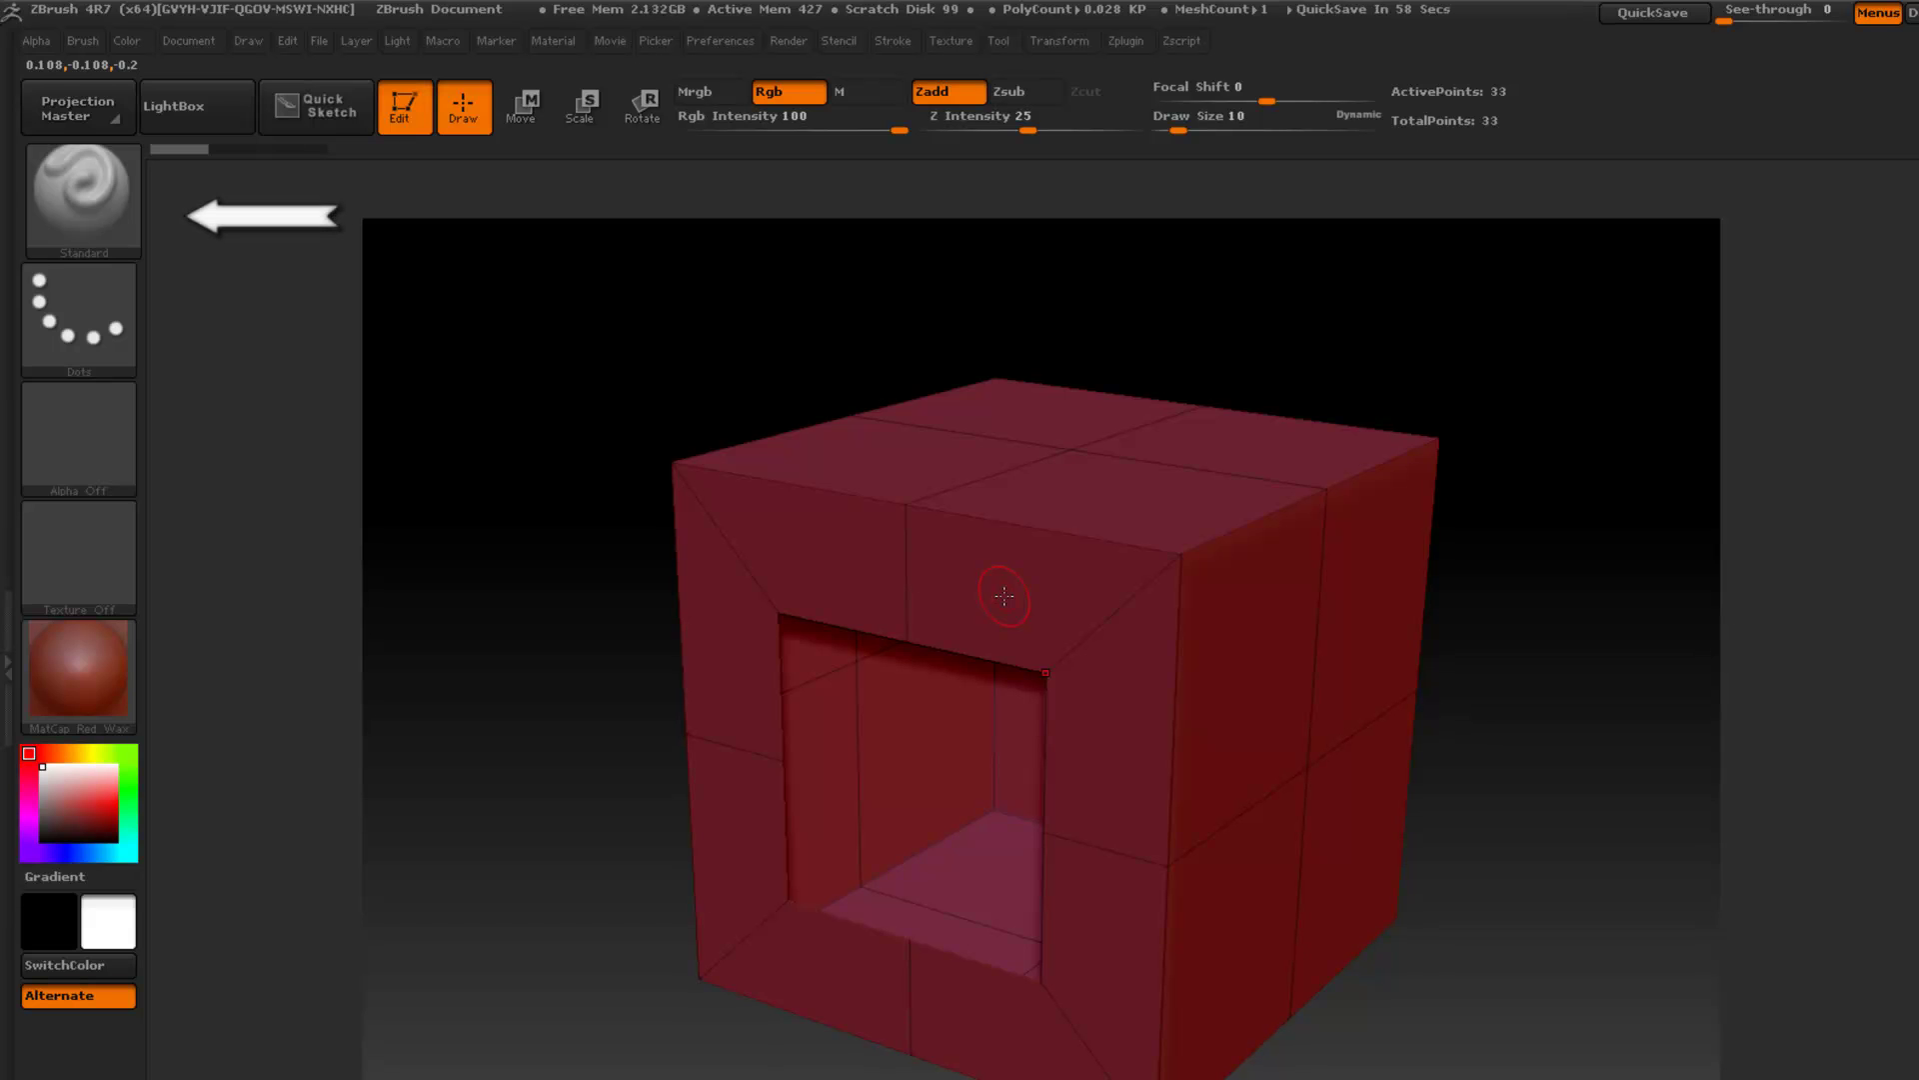
# Use the B-Z-M hotkeys for ZModeler Delete, remove the front face, and drag a QMesh extrusion.
pyautogui.press('b')
pyautogui.press('z')
pyautogui.press('m')
pyautogui.click(1000, 609)
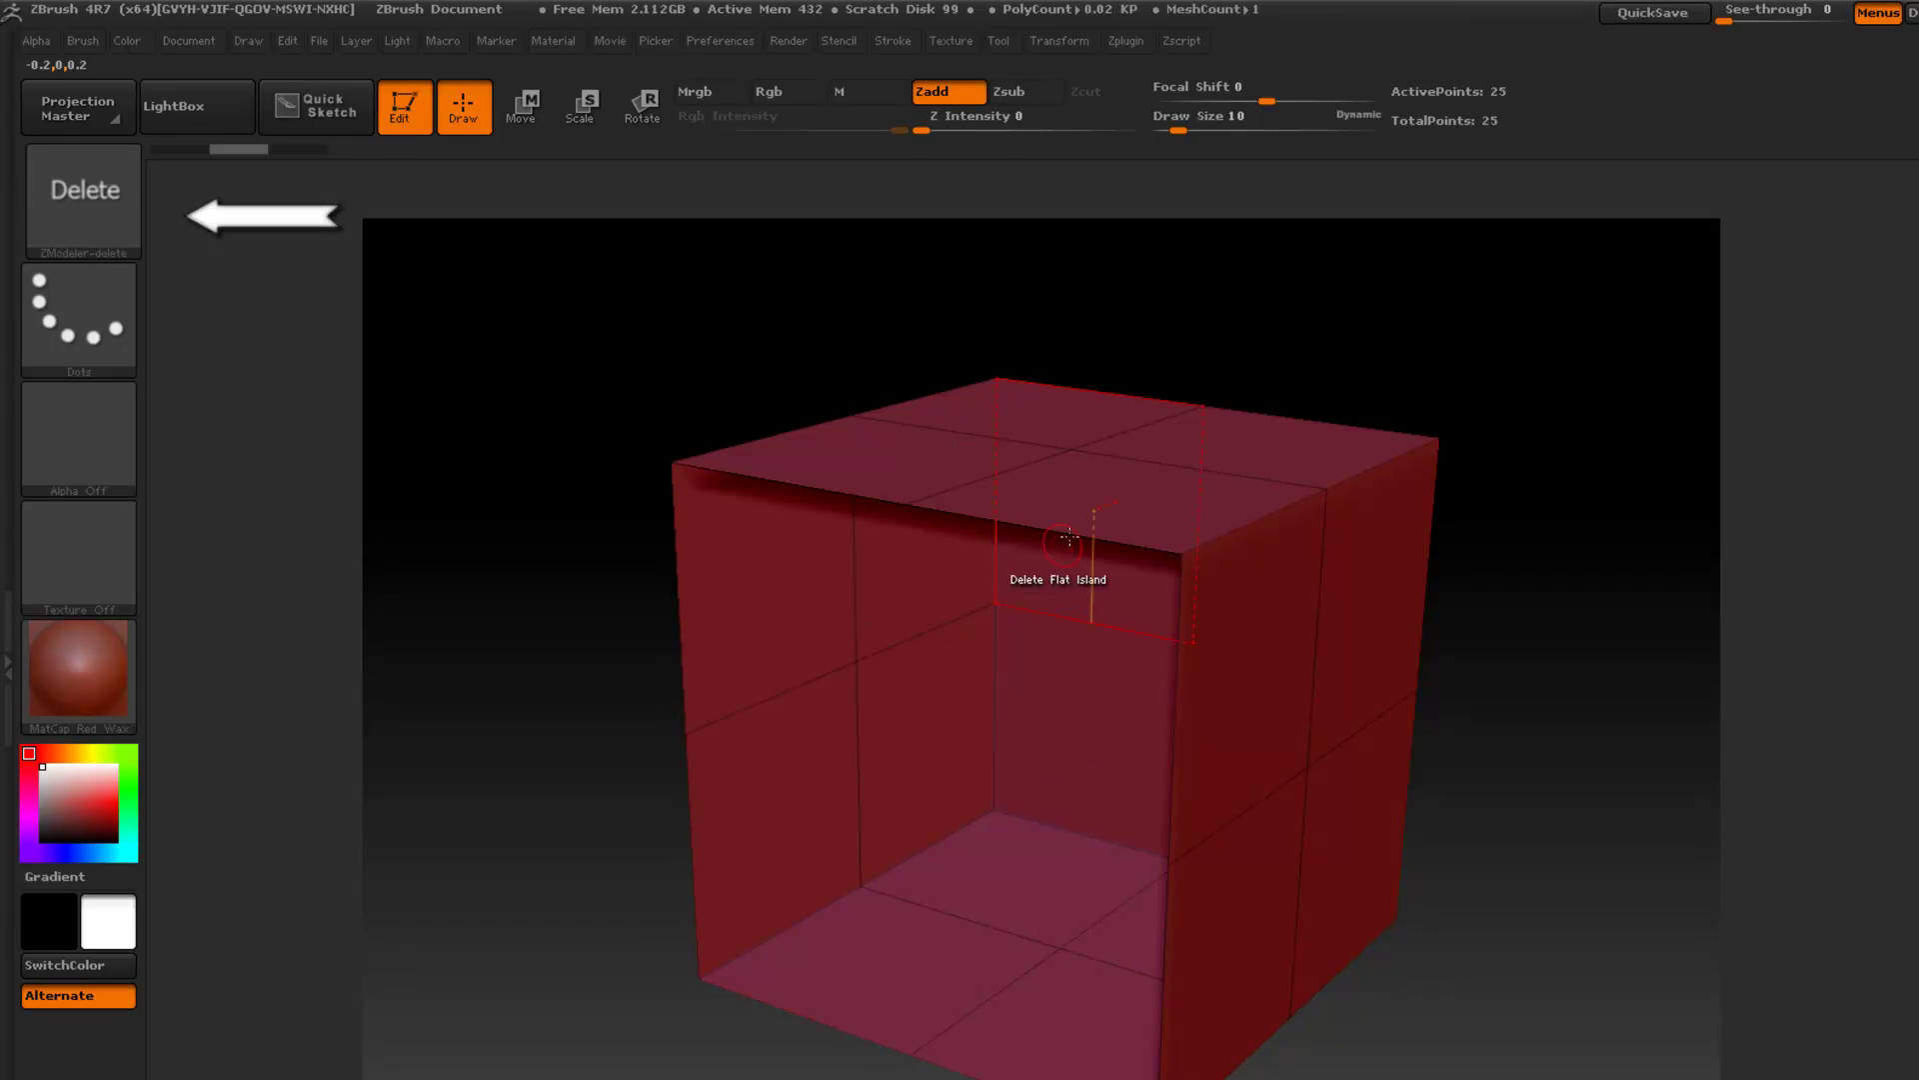
pyautogui.moveTo(1096, 503); pyautogui.dragTo(1104, 455)
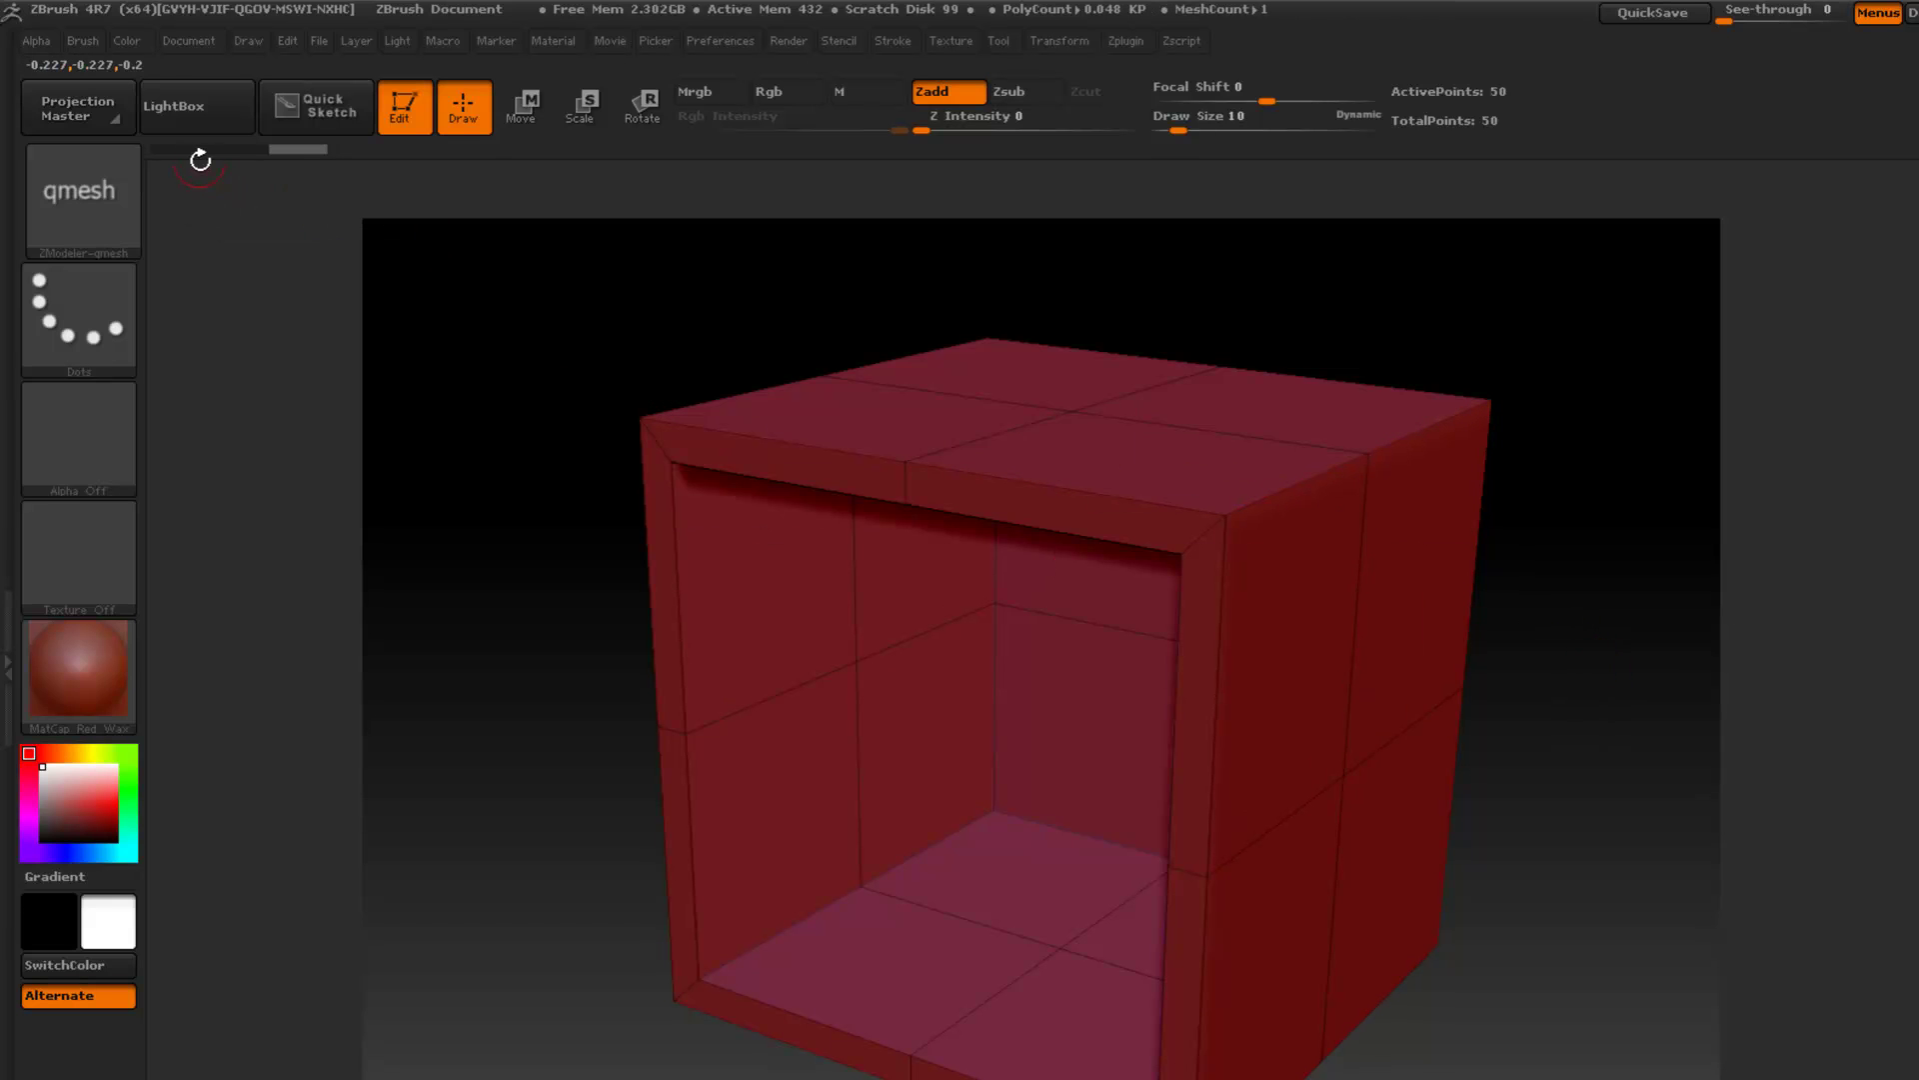
# Step back in history, delete the front face again, and extrude the box into a thick-walled shell.
pyautogui.click(178, 150)
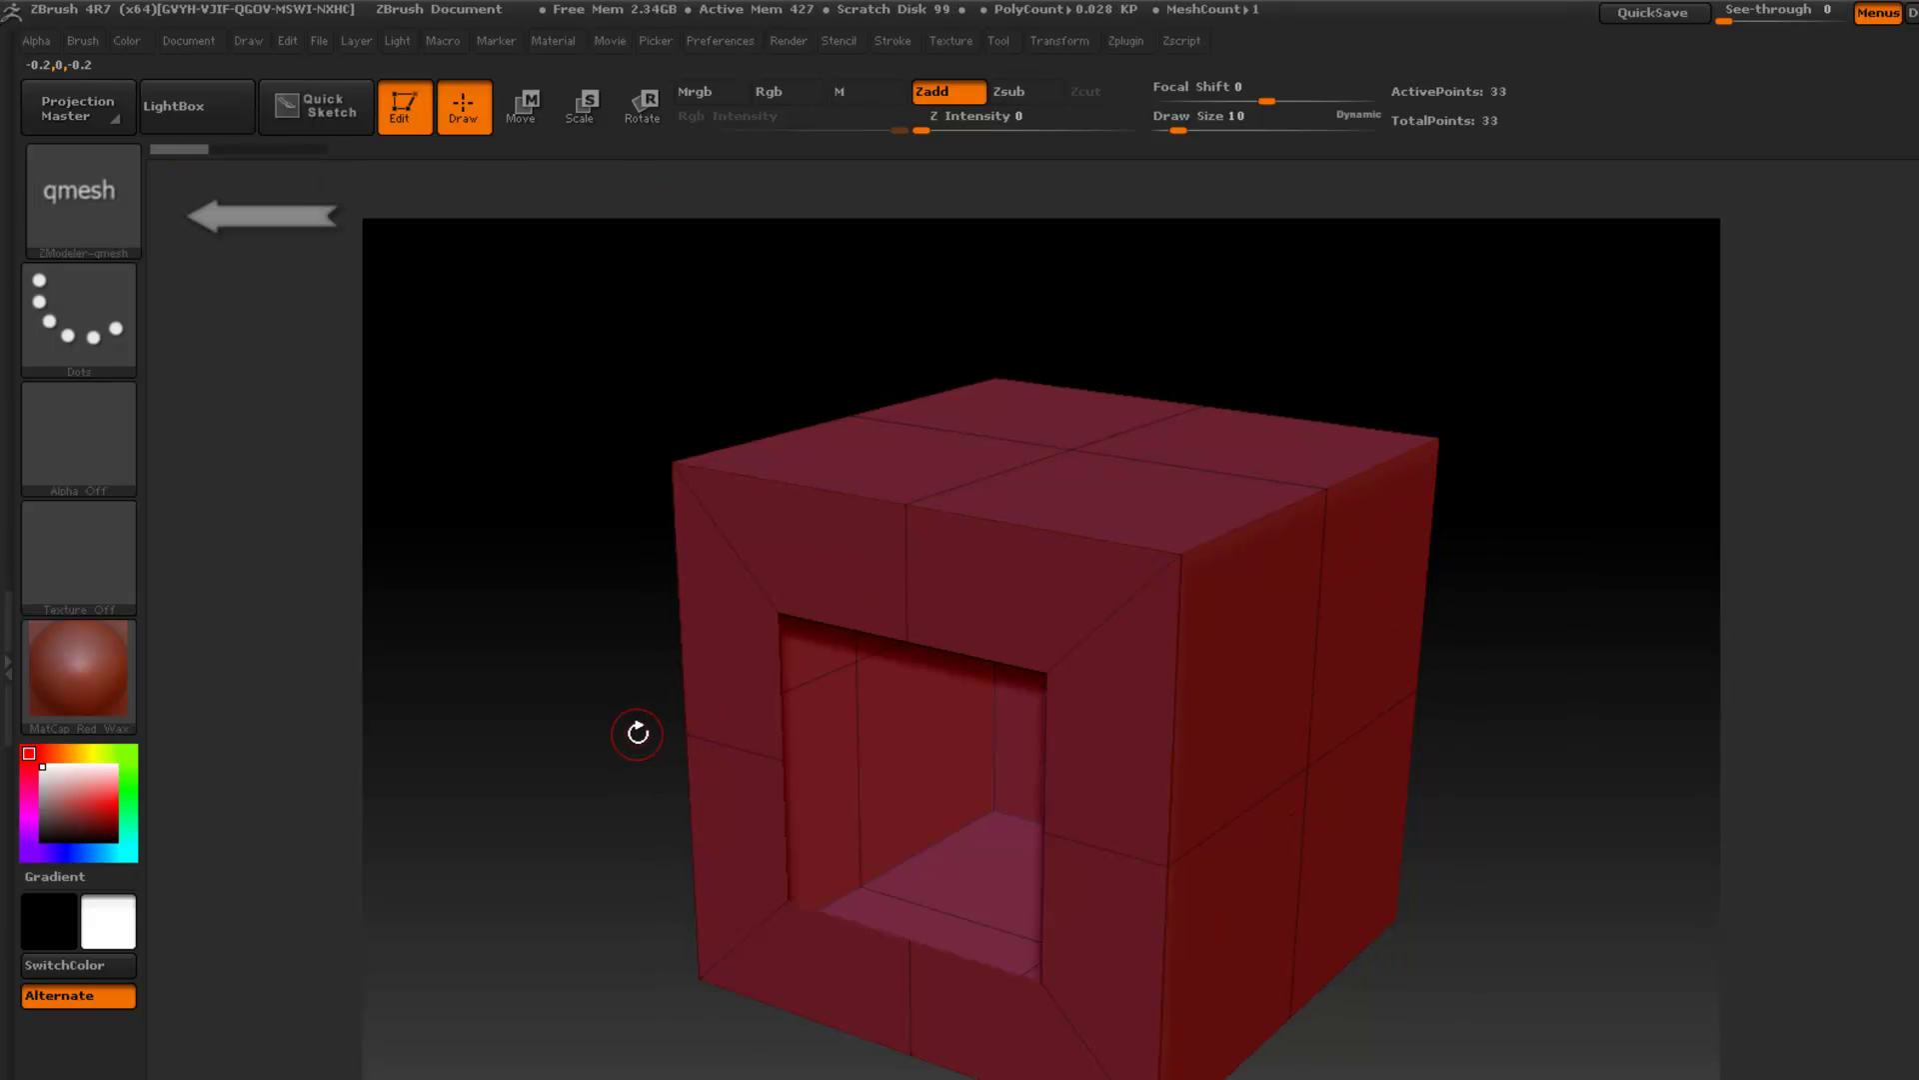
pyautogui.keyDown('alt'); pyautogui.click(1030, 612); pyautogui.keyUp('alt')
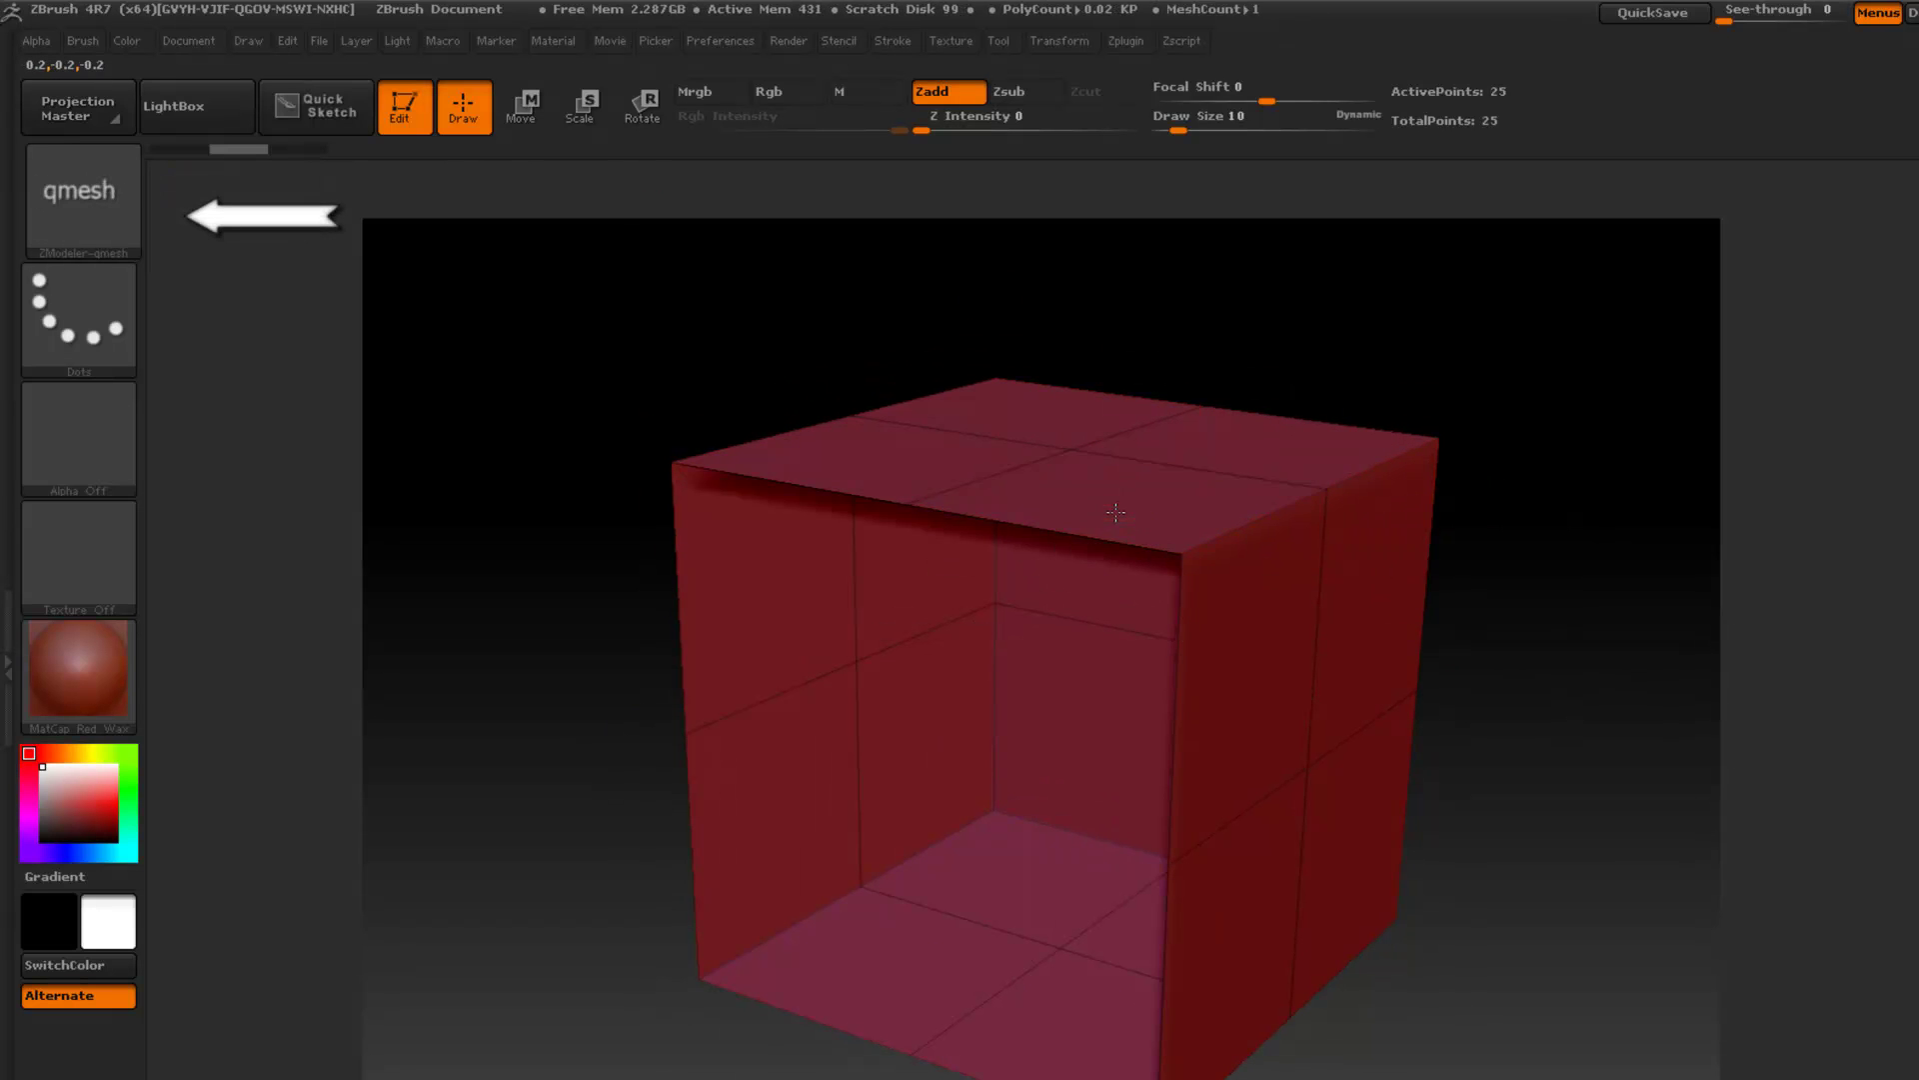
pyautogui.moveTo(1115, 512); pyautogui.dragTo(1572, 820)
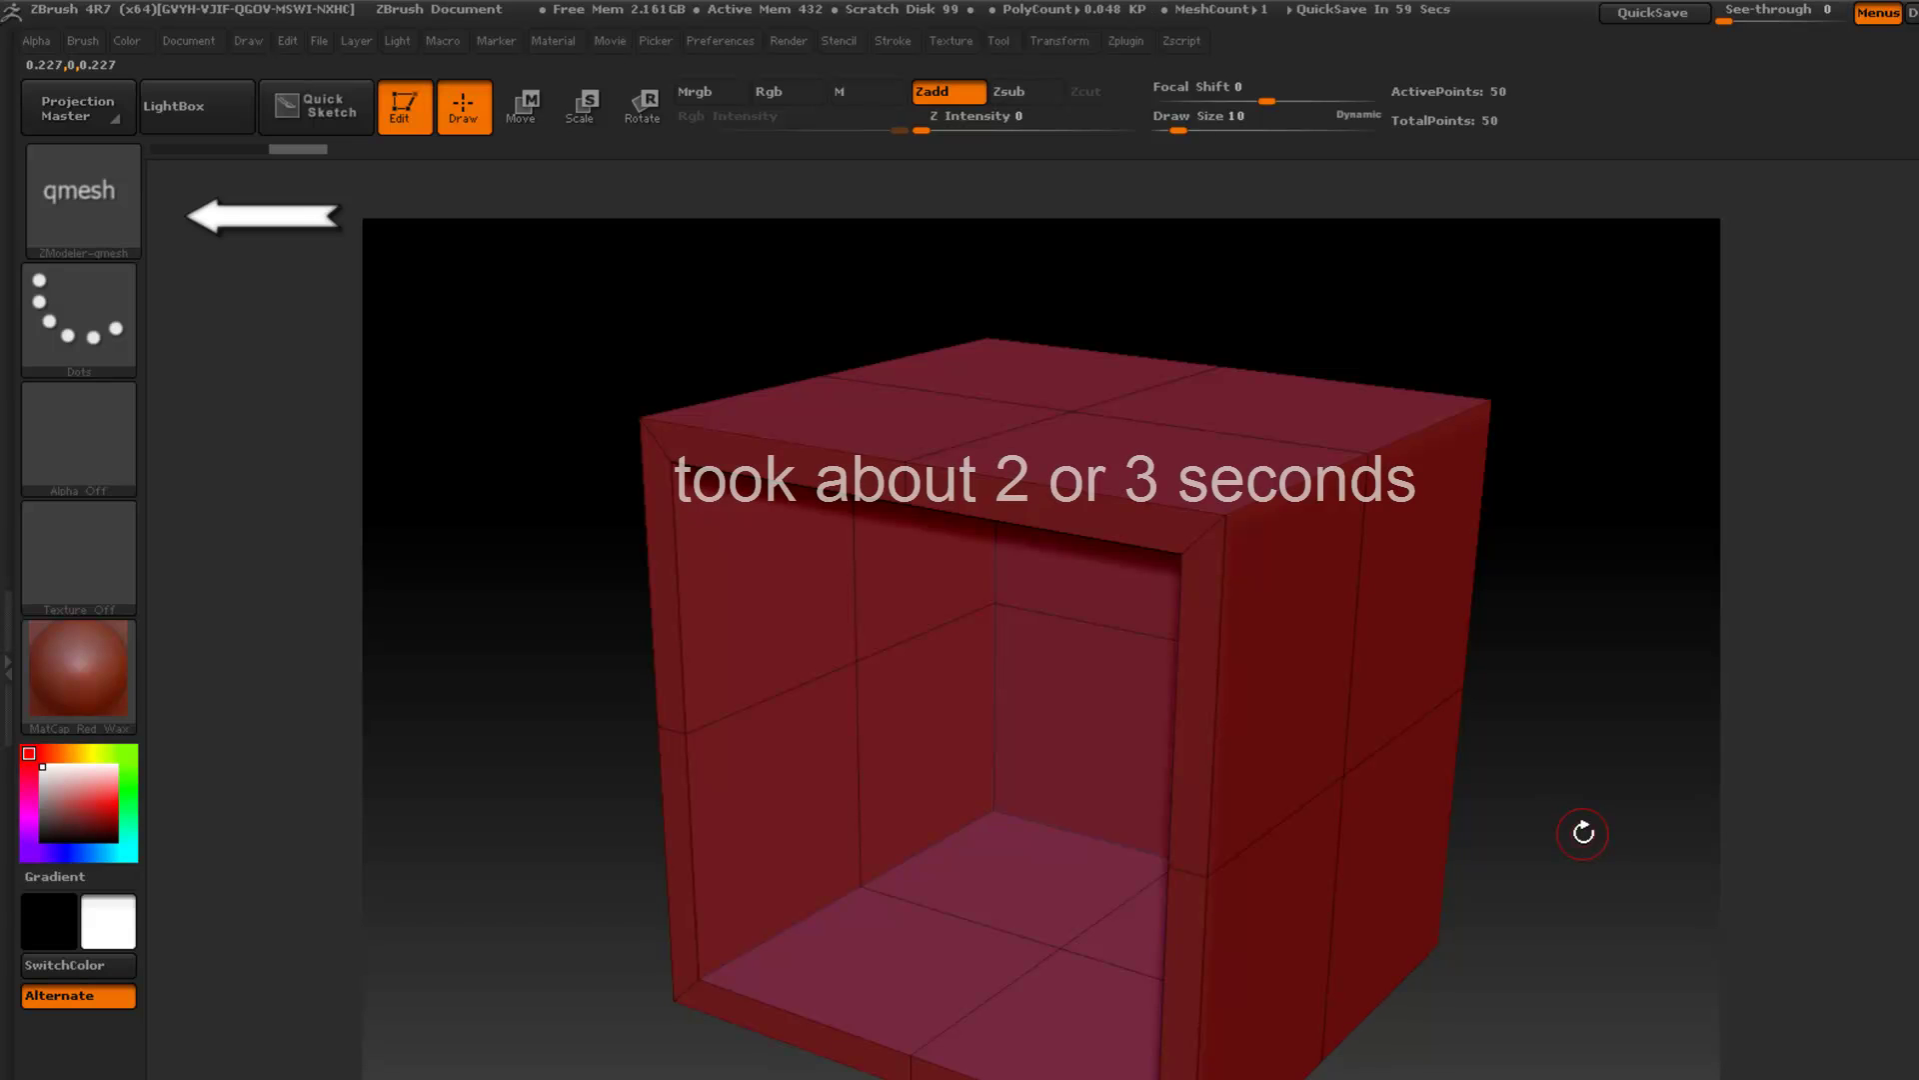